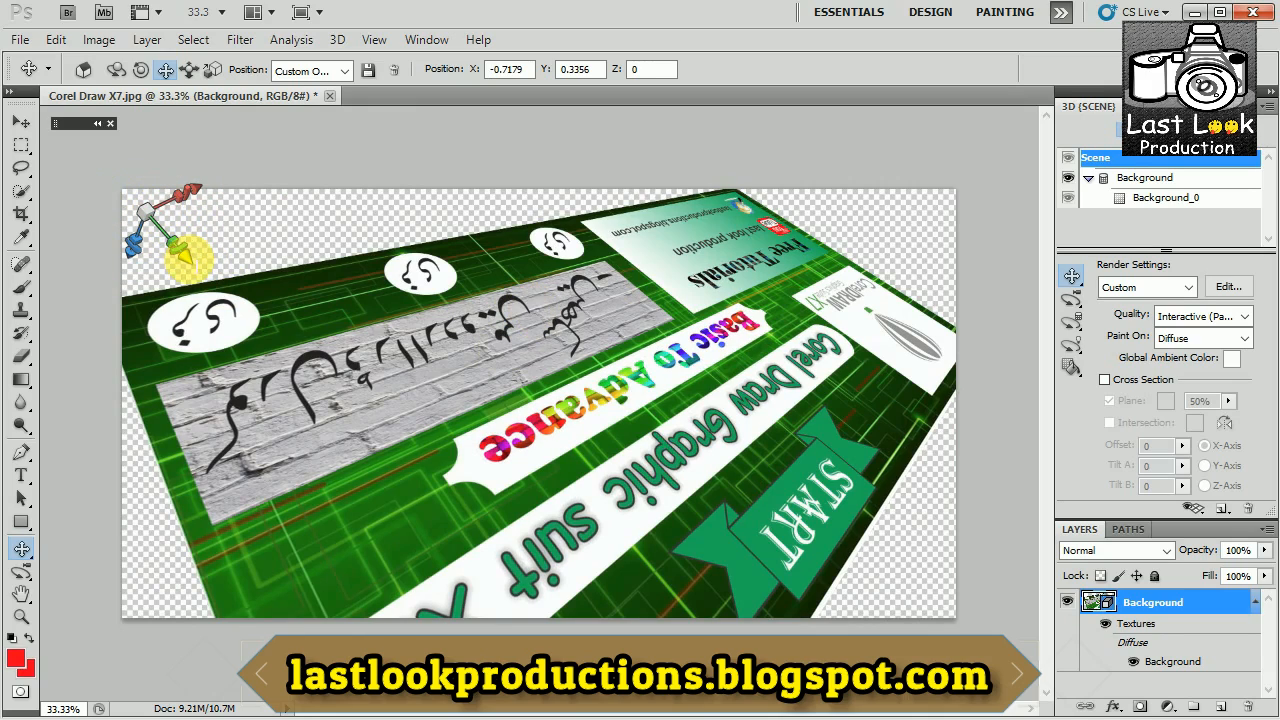
- Shift the 3D image plane along its axes and slide it to about X -1.512, Y 0.382, Z 0.786
{"action": "left_click_drag", "start_coordinate": [145, 210], "coordinate": [234, 220]}
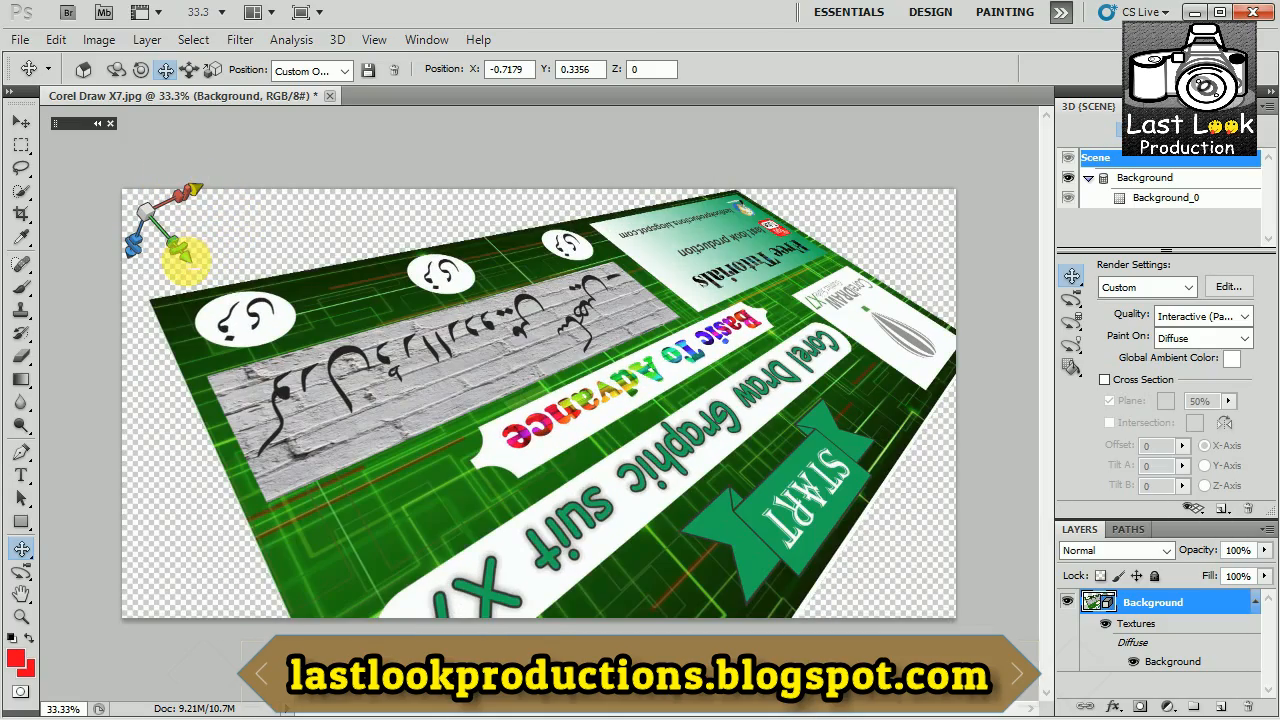
{"action": "left_click_drag", "start_coordinate": [212, 240], "coordinate": [208, 235]}
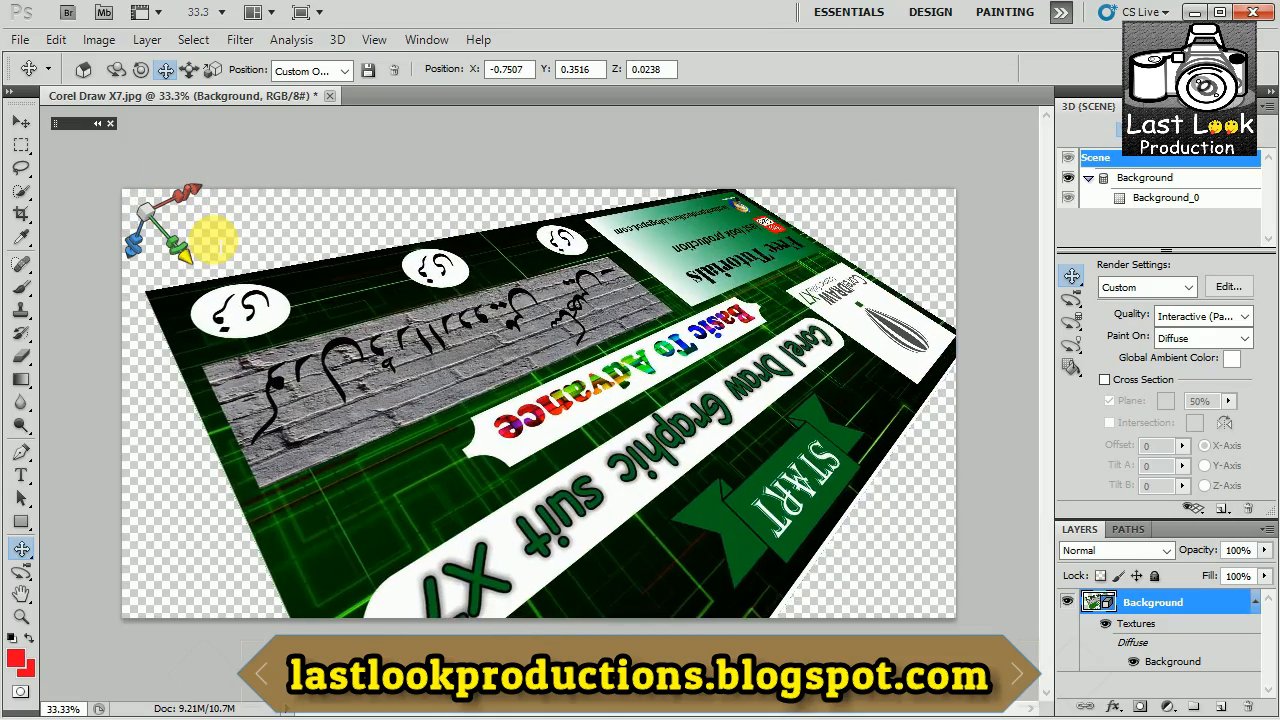
{"action": "left_click", "coordinate": [22, 549]}
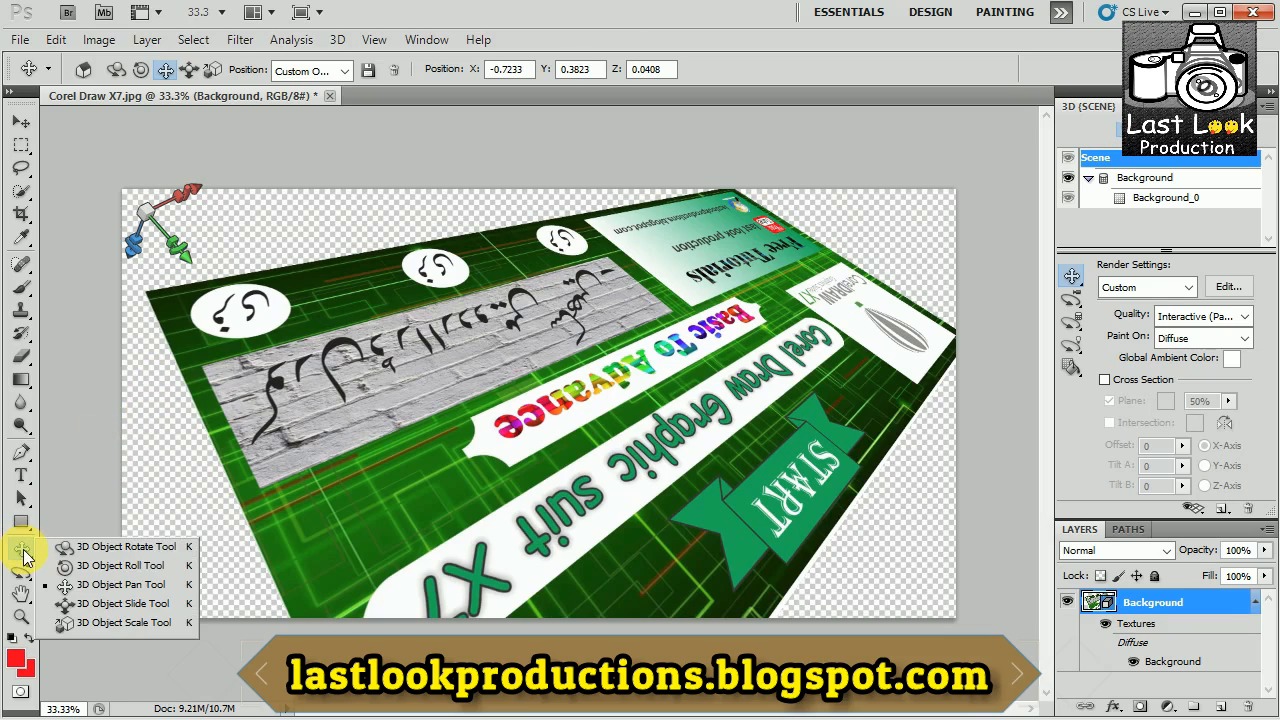
{"action": "left_click", "coordinate": [115, 604]}
{"action": "left_click_drag", "start_coordinate": [494, 373], "coordinate": [700, 312]}
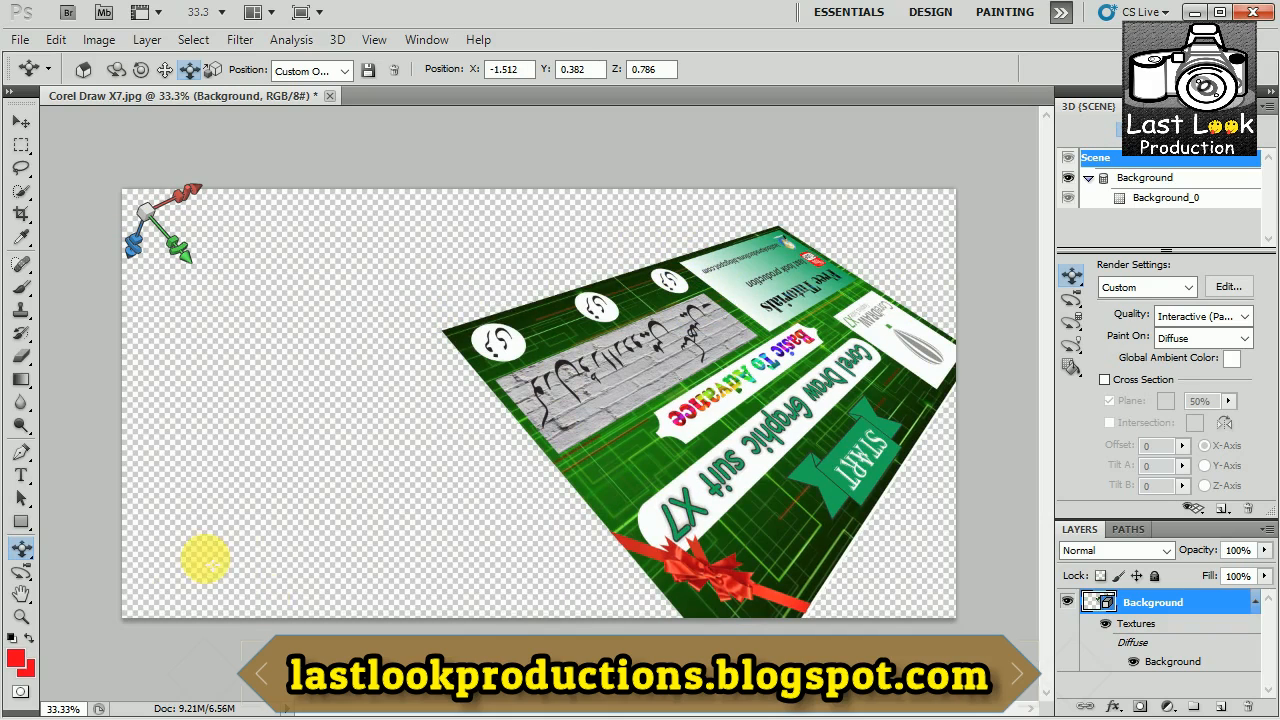
- Scale the 3D image plane uniformly to about 0.82 with the 3D Object Scale tool
{"action": "left_click_drag", "start_coordinate": [24, 556], "coordinate": [80, 630]}
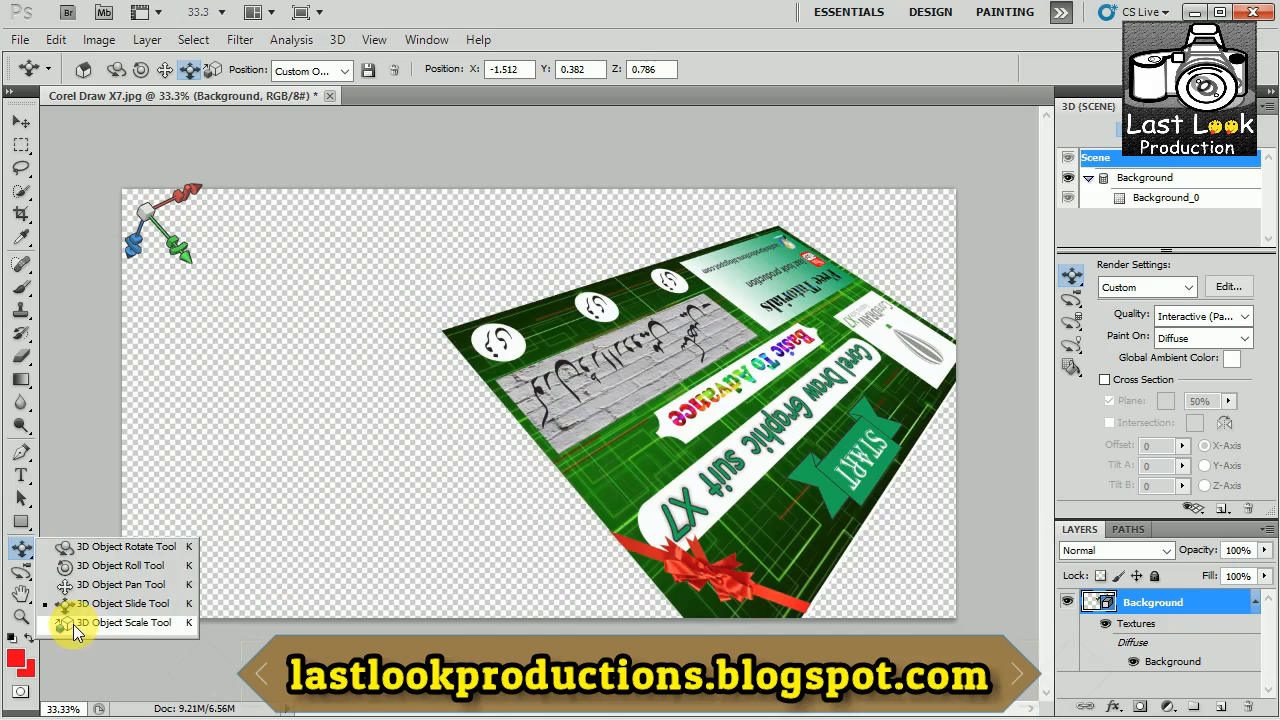
{"action": "left_click", "coordinate": [127, 627]}
{"action": "left_click_drag", "start_coordinate": [612, 402], "coordinate": [417, 492]}
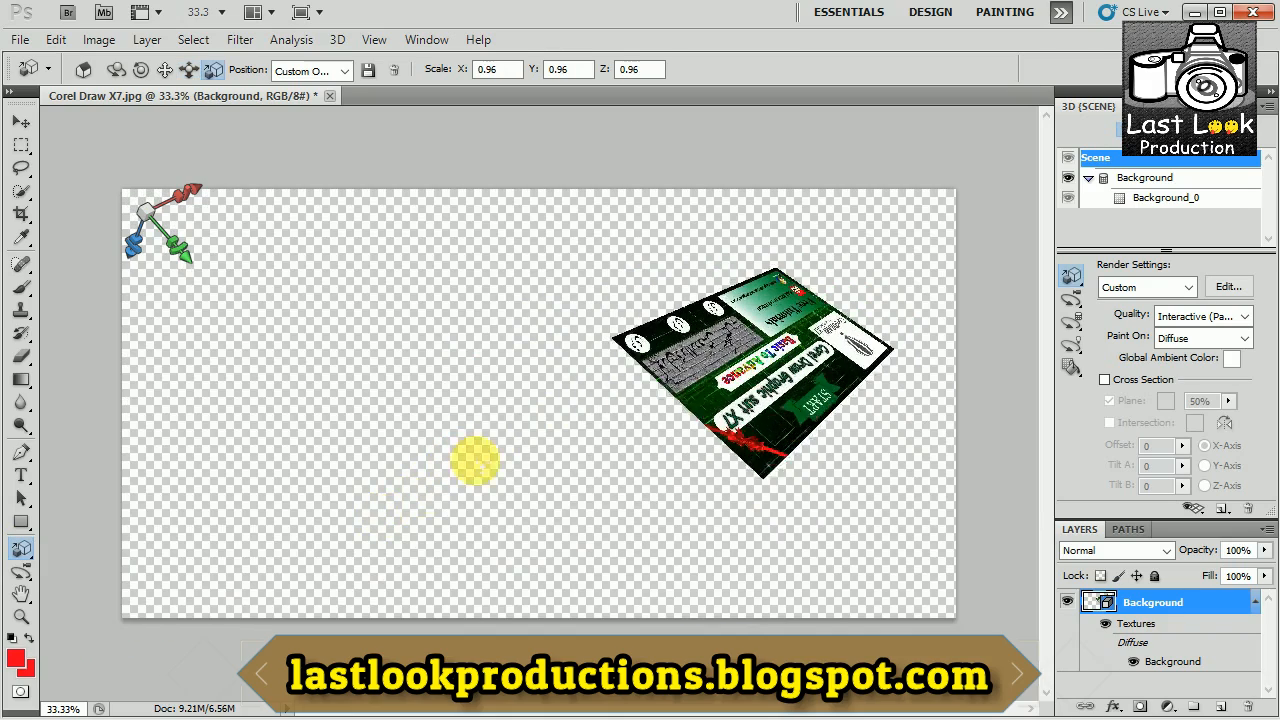
{"action": "left_click_drag", "start_coordinate": [474, 462], "coordinate": [560, 440]}
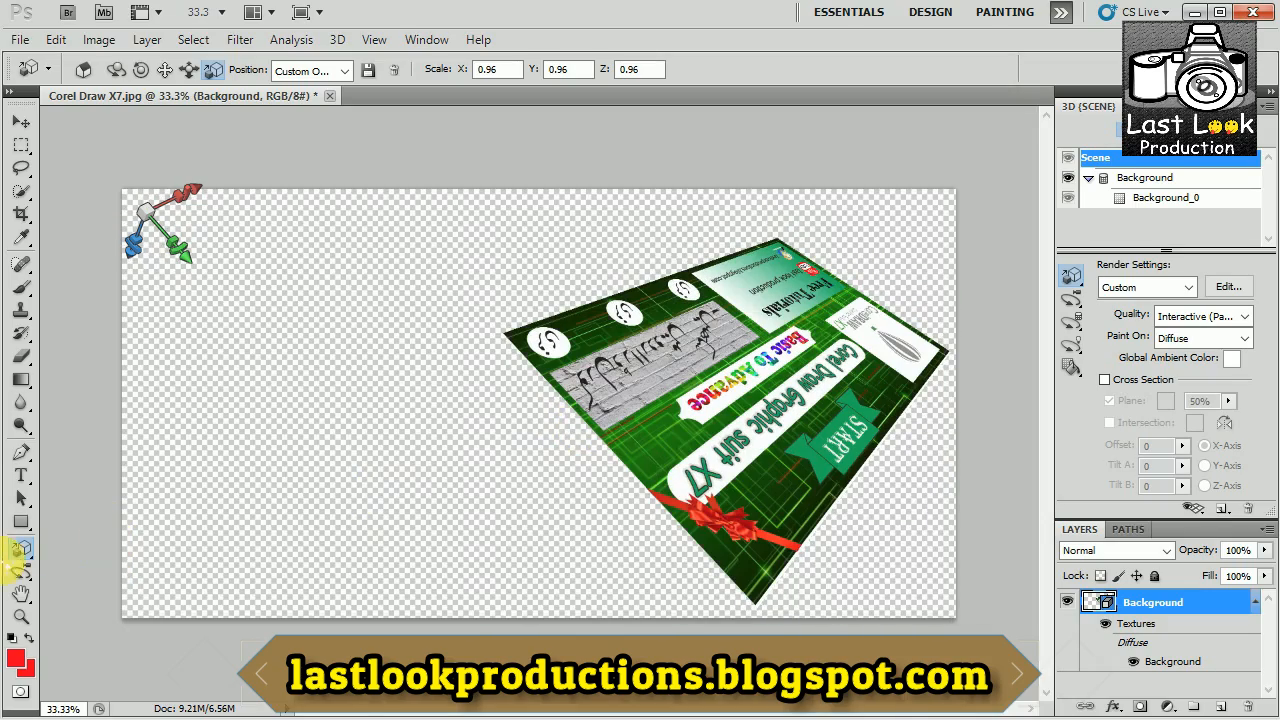
- Slide the scaled 3D image plane back toward the canvas centre, to about X -0.106, Y 0.382, Z 0.978
{"action": "left_click", "coordinate": [24, 548]}
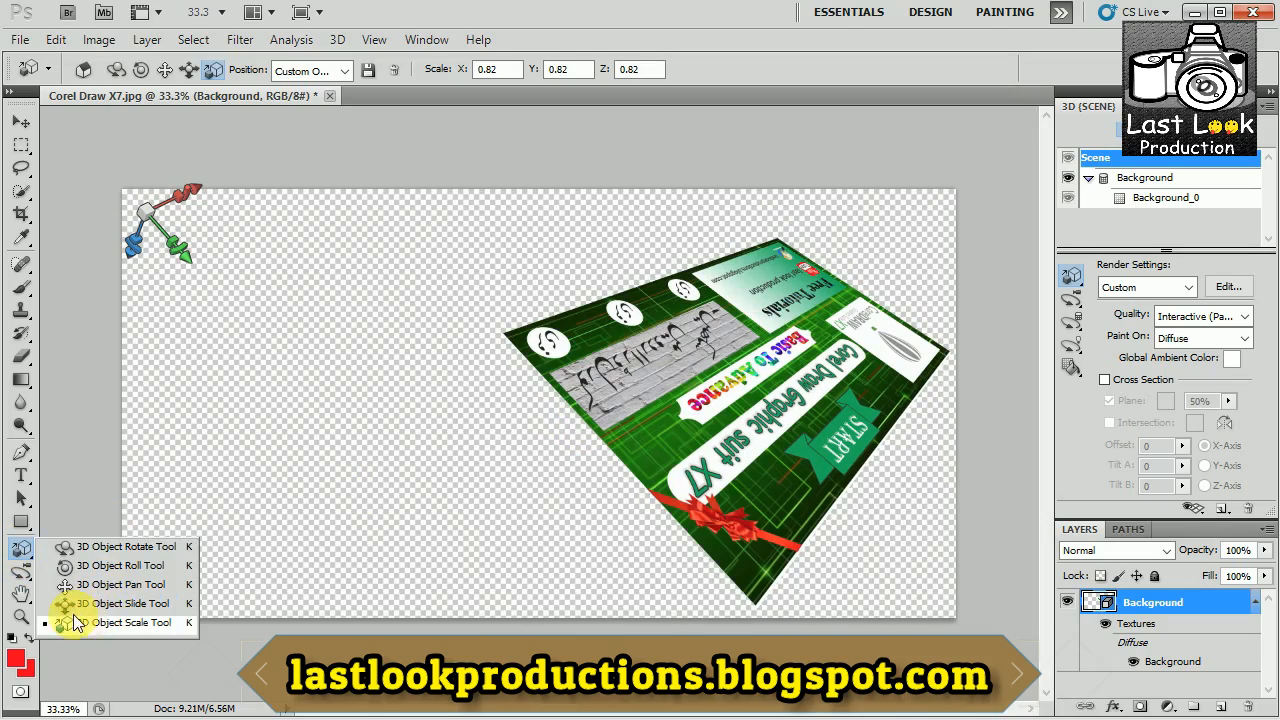
{"action": "left_click", "coordinate": [141, 604]}
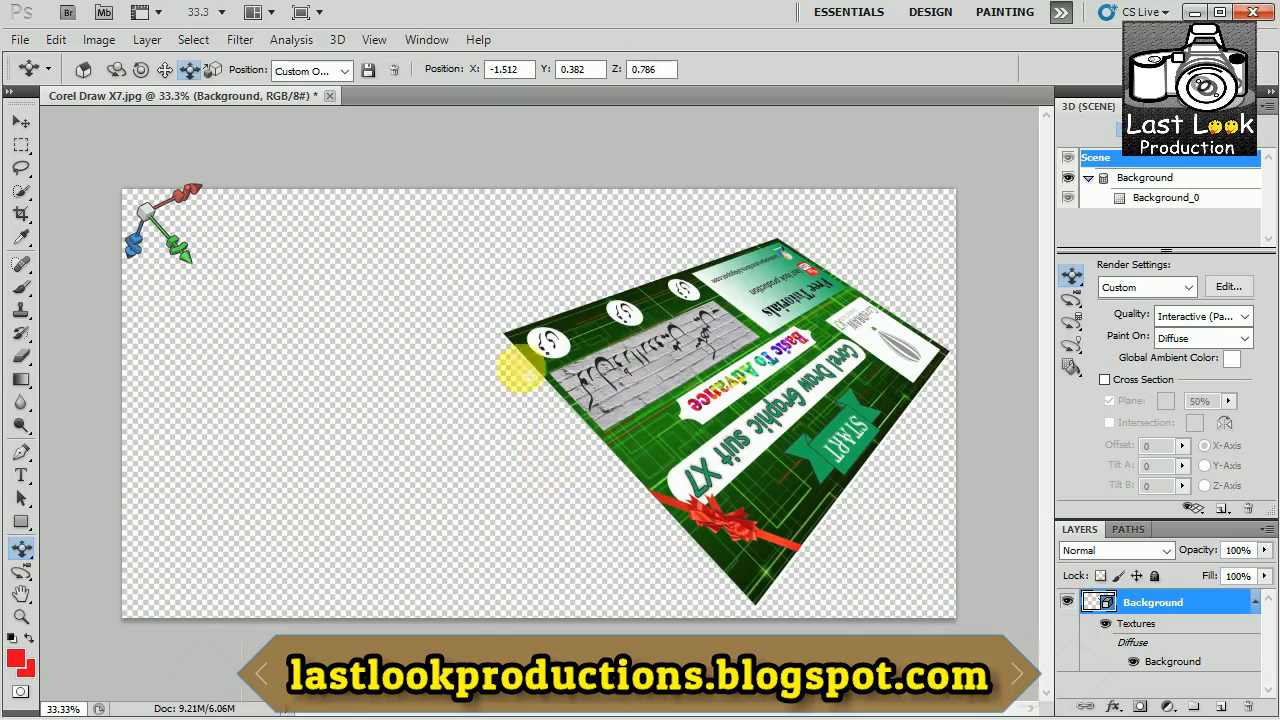
{"action": "left_click_drag", "start_coordinate": [520, 370], "coordinate": [158, 553]}
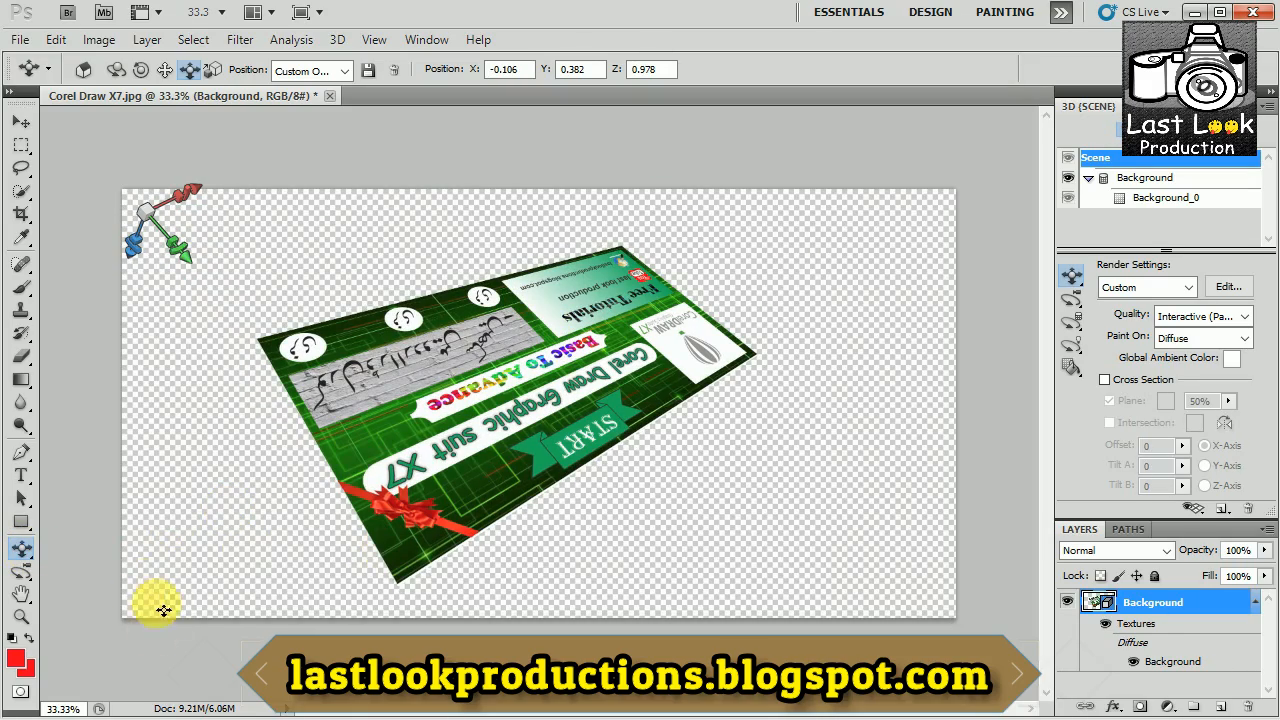
- Close the Corel Draw X7.jpg document without saving its changes
{"action": "left_click_drag", "start_coordinate": [19, 555], "coordinate": [85, 562]}
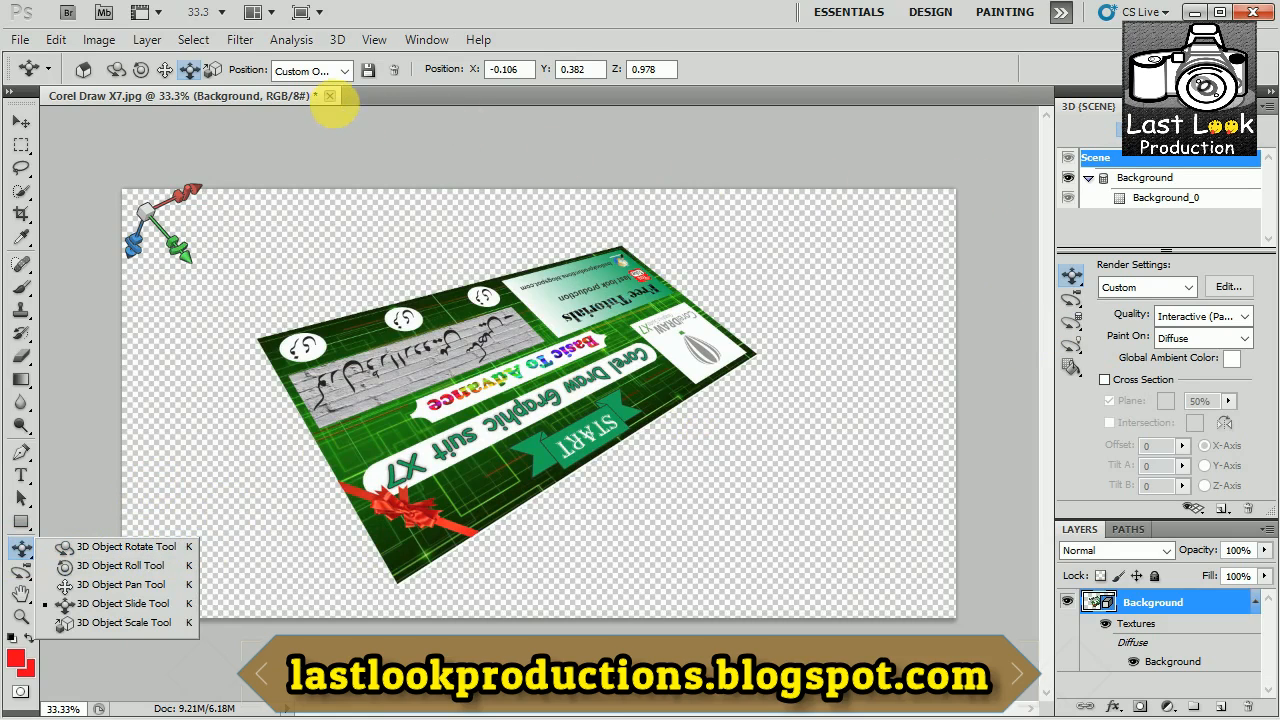
{"action": "left_click", "coordinate": [330, 95]}
{"action": "left_click", "coordinate": [625, 226]}
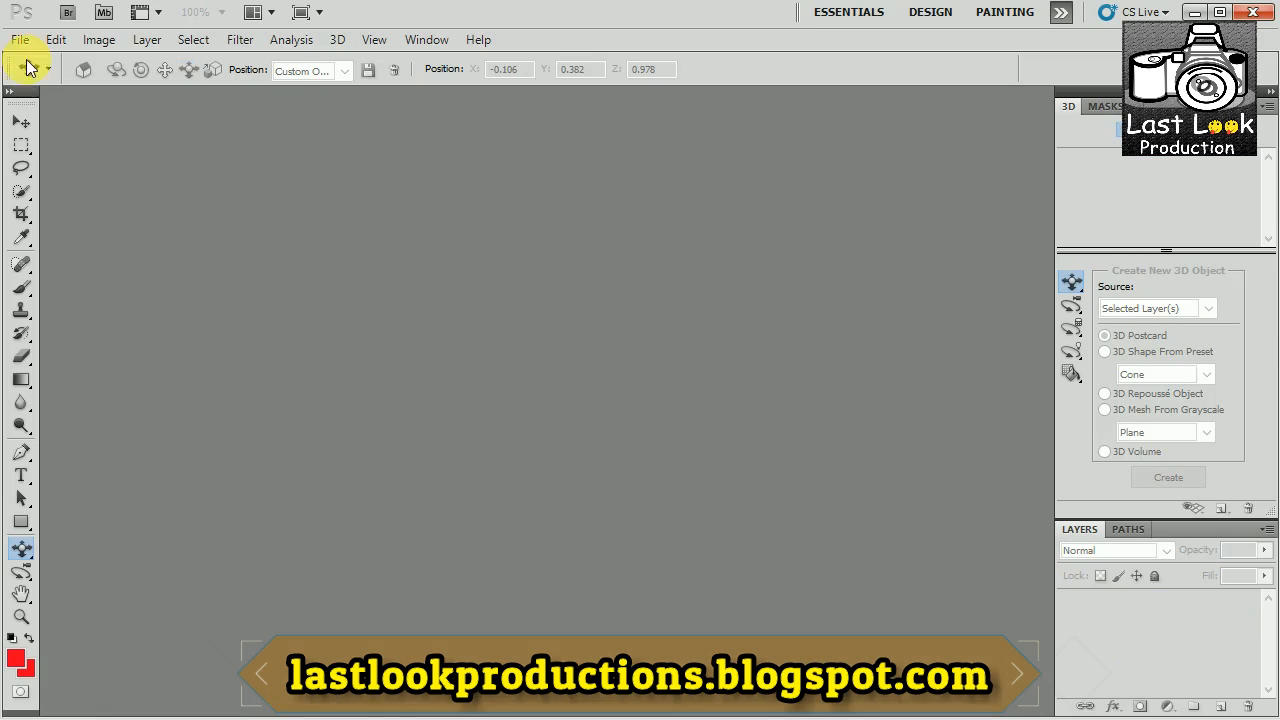
- Open the image IDM cover.png from New folder
{"action": "left_click", "coordinate": [20, 39]}
{"action": "left_click", "coordinate": [45, 77]}
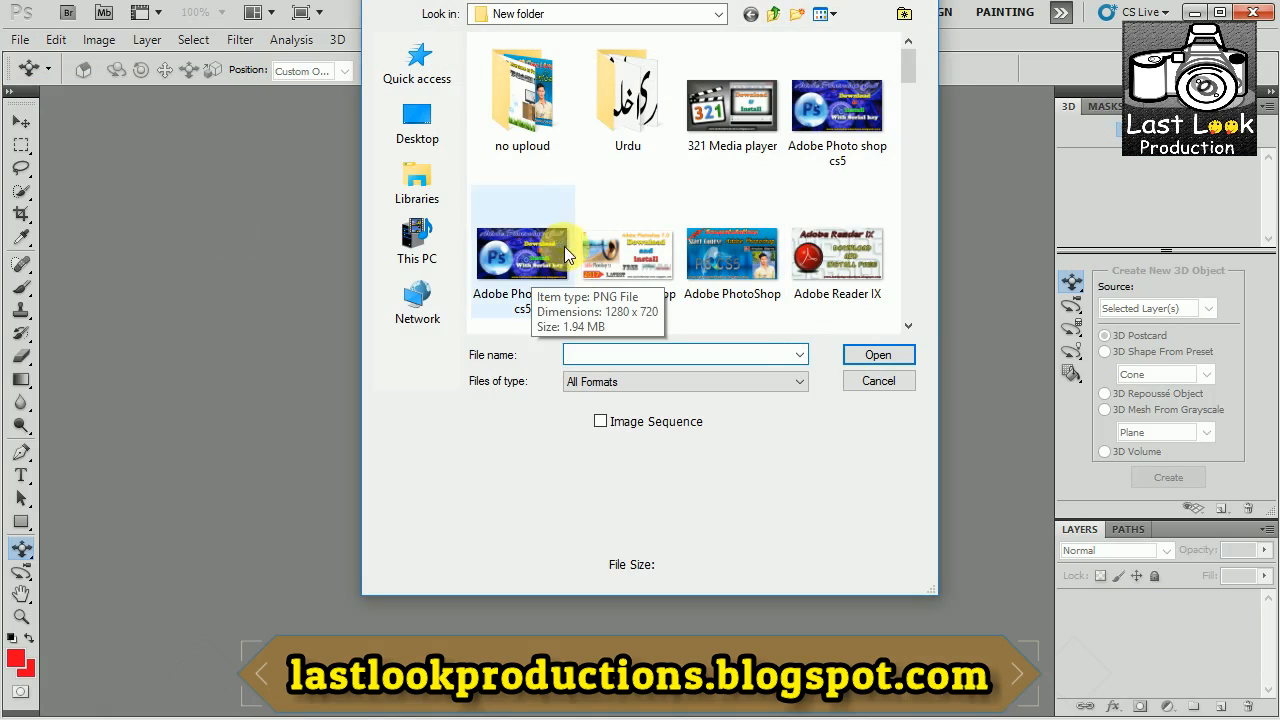
{"action": "left_click", "coordinate": [626, 190]}
{"action": "scroll", "coordinate": [640, 252], "scroll_direction": "down", "scroll_amount": 2}
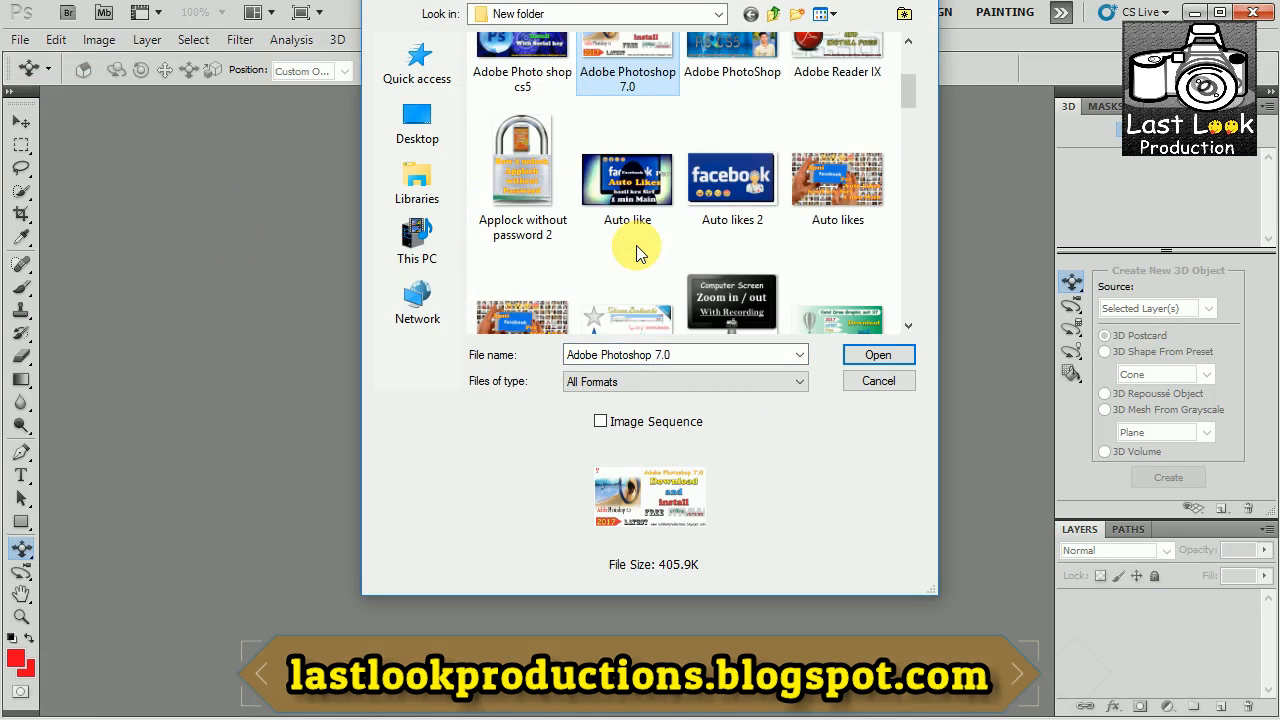
{"action": "scroll", "coordinate": [640, 254], "scroll_direction": "down", "scroll_amount": 3}
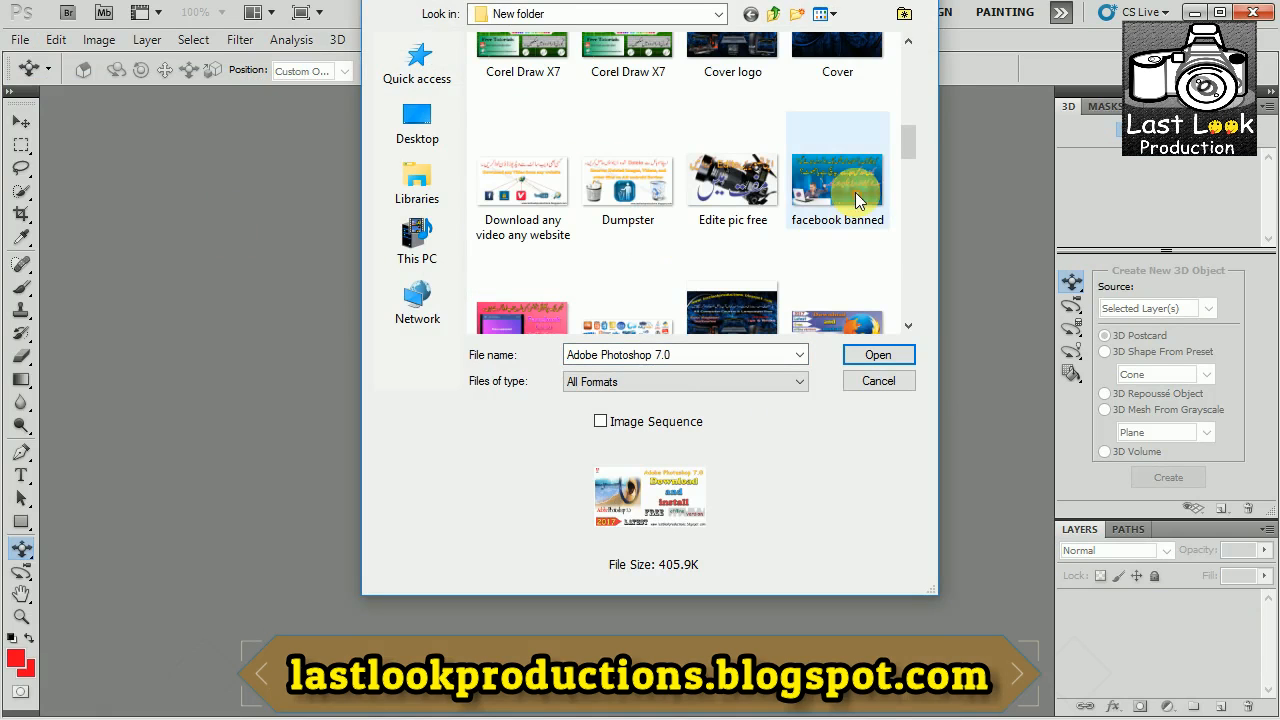
{"action": "left_click", "coordinate": [625, 205]}
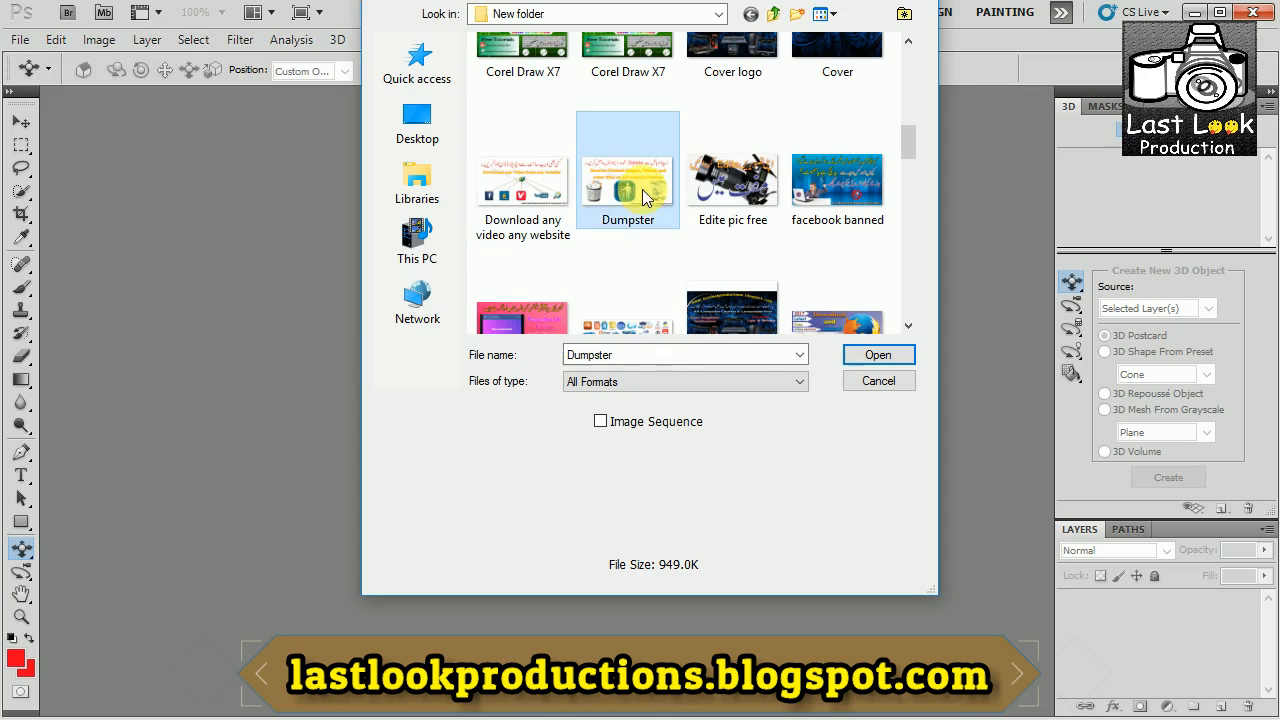
{"action": "left_click", "coordinate": [538, 203]}
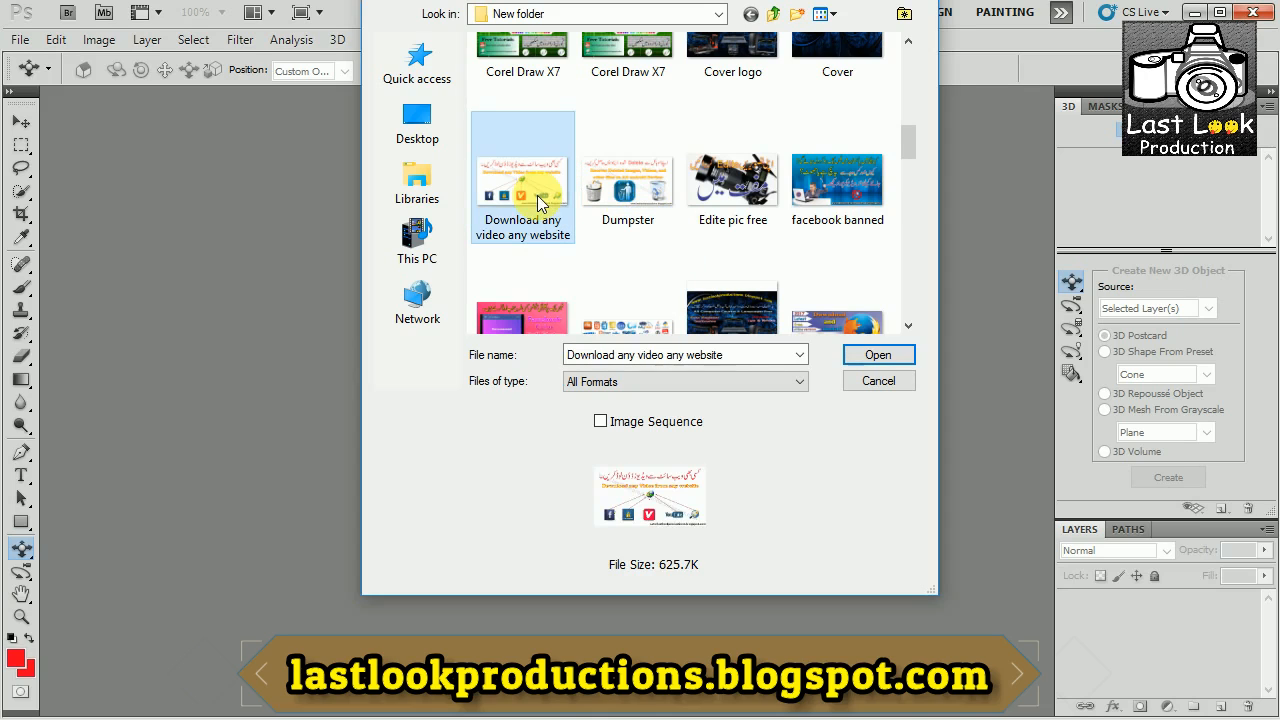
{"action": "scroll", "coordinate": [541, 206], "scroll_direction": "down", "scroll_amount": 3}
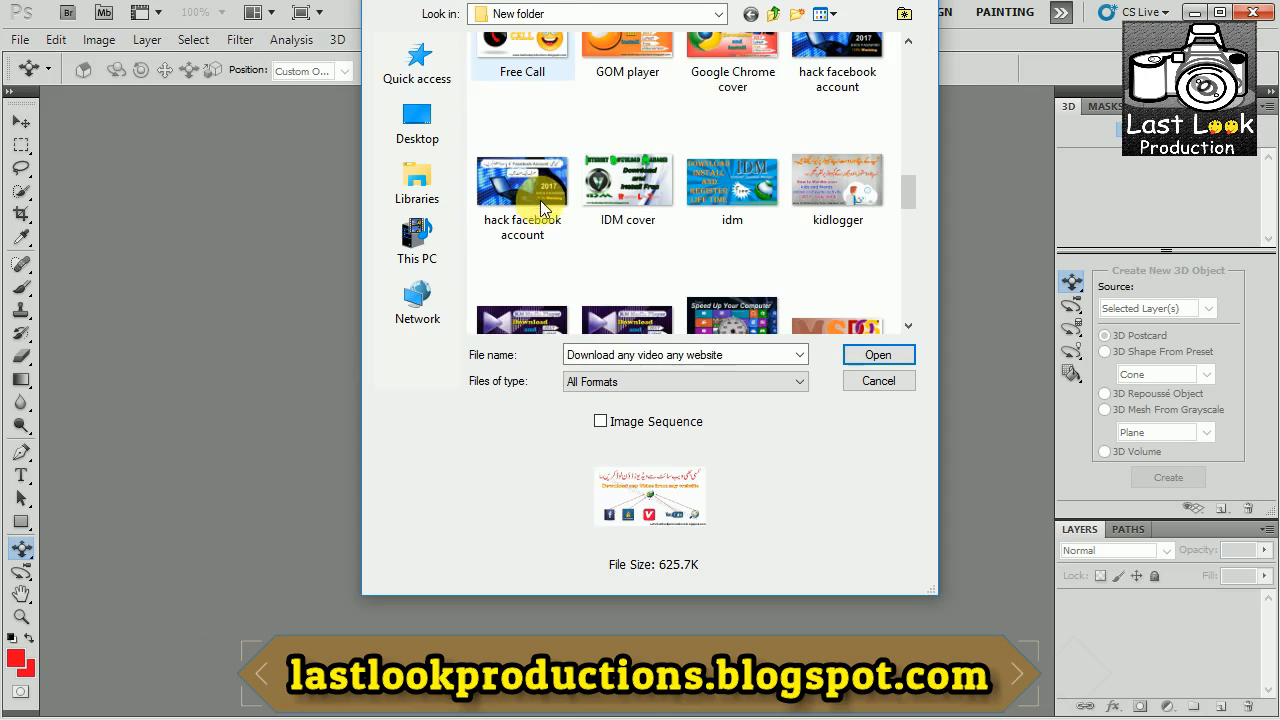
{"action": "left_click", "coordinate": [615, 195]}
{"action": "left_click", "coordinate": [877, 354]}
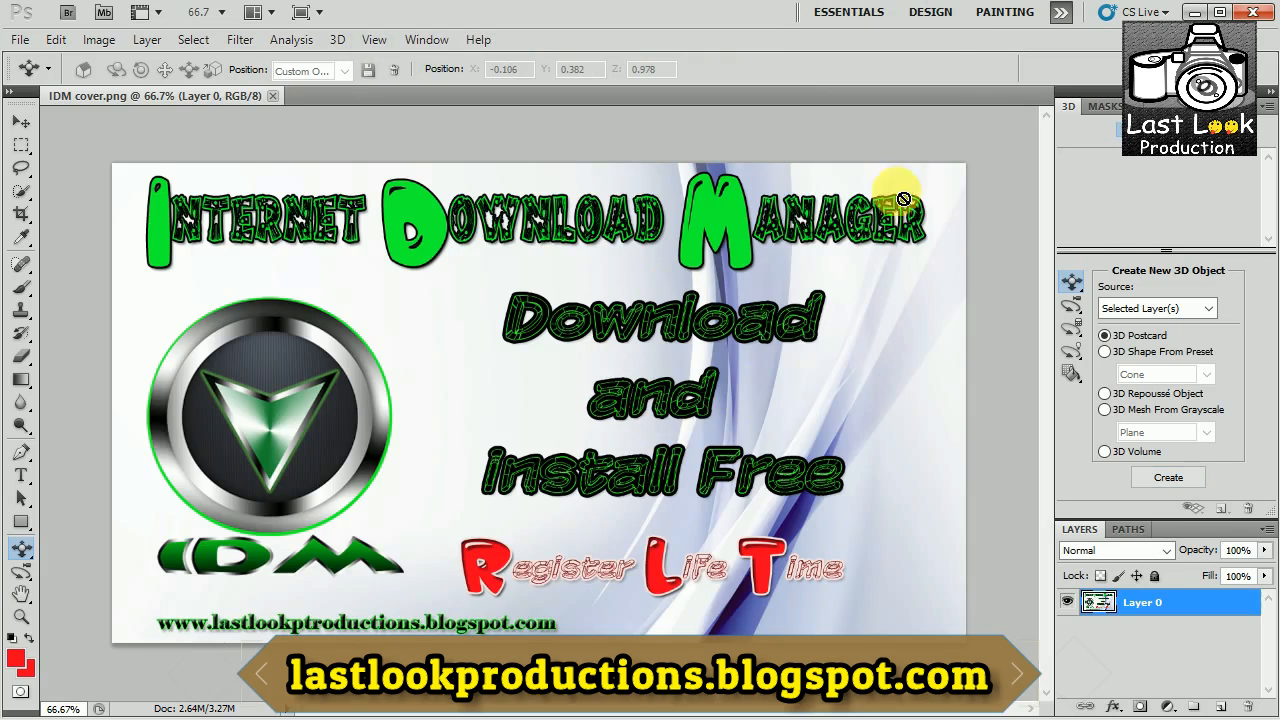
- Create a 3D shape from the Hat preset using the selected layer of the IDM cover image
{"action": "left_click", "coordinate": [1060, 12]}
{"action": "left_click", "coordinate": [1087, 137]}
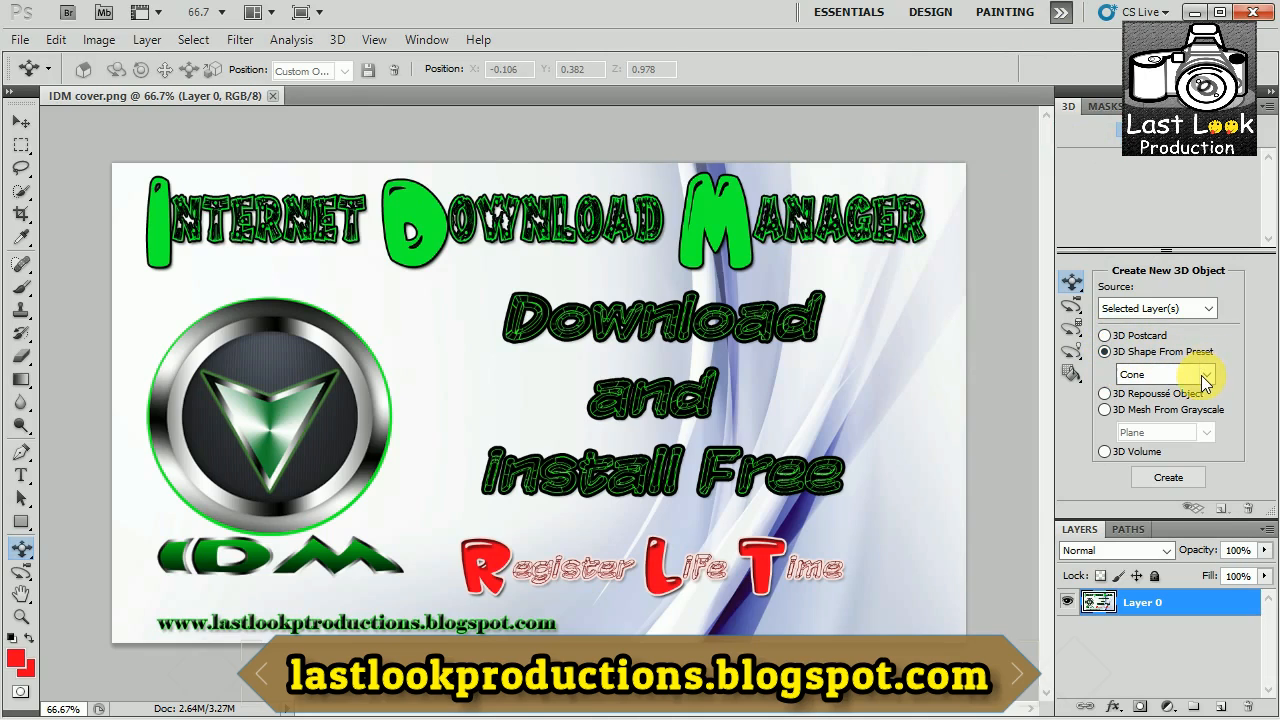
{"action": "left_click", "coordinate": [1201, 375]}
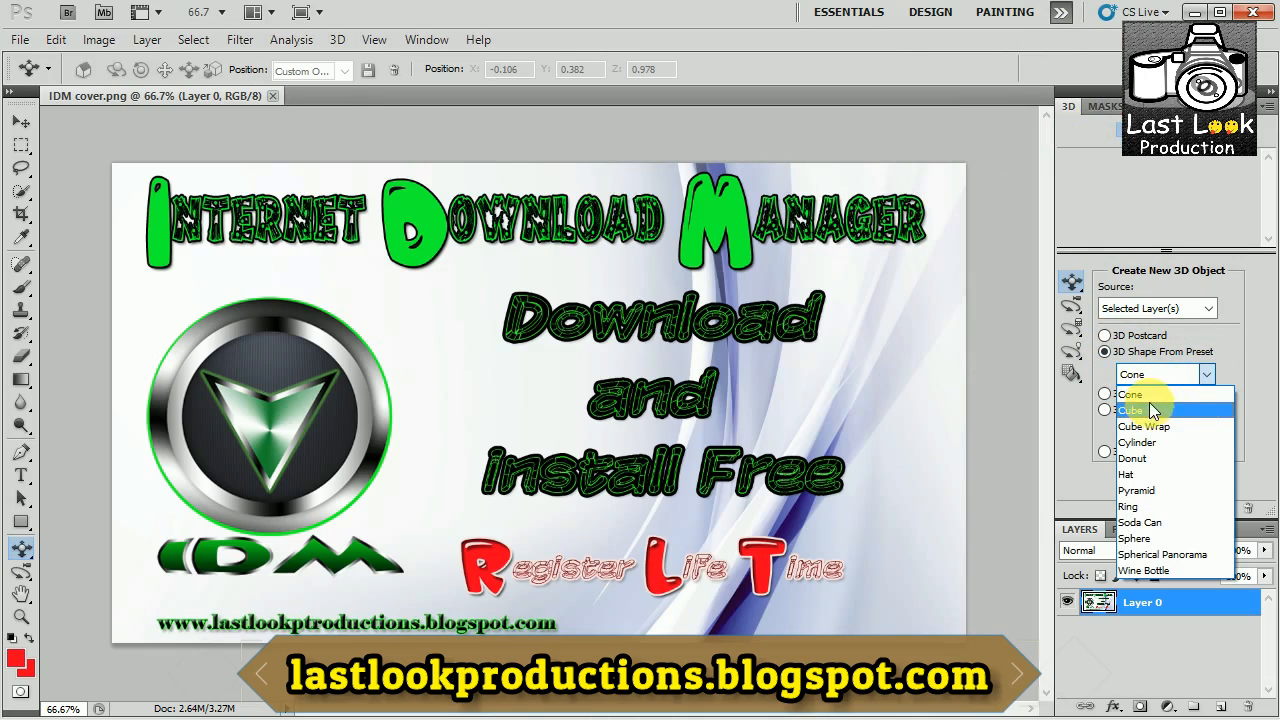
{"action": "left_click", "coordinate": [1165, 474]}
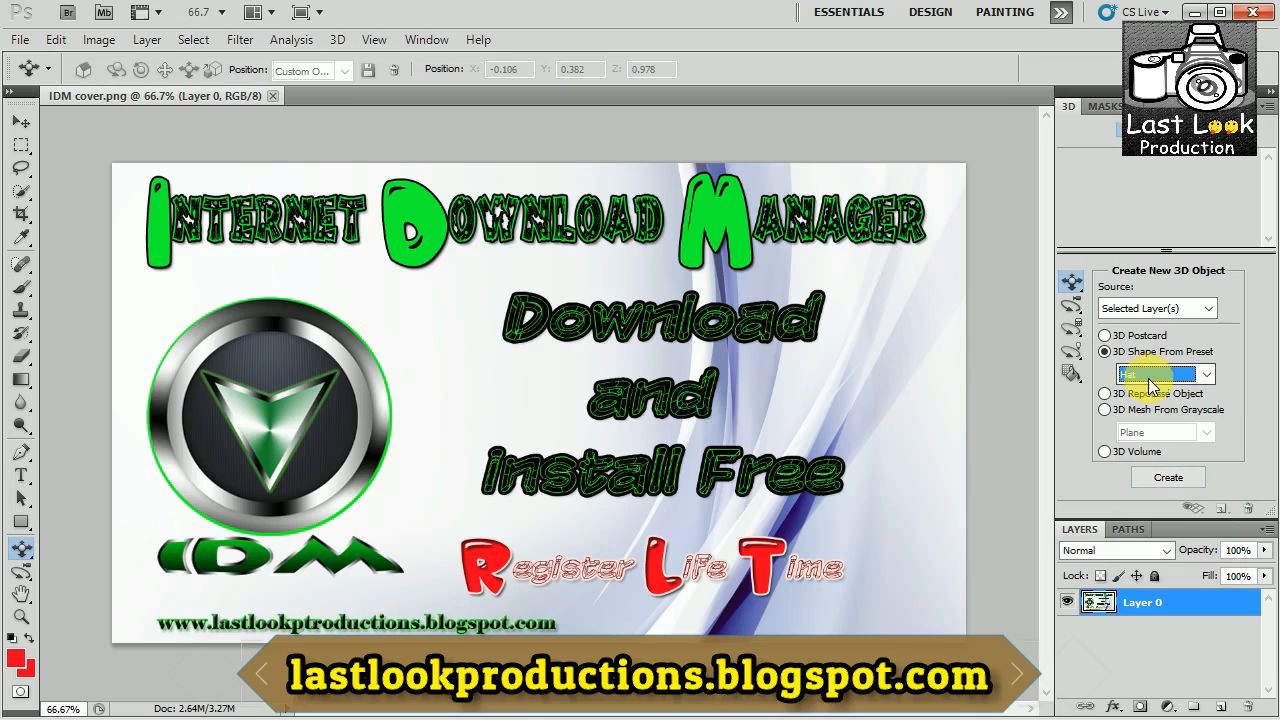
{"action": "left_click", "coordinate": [1189, 377]}
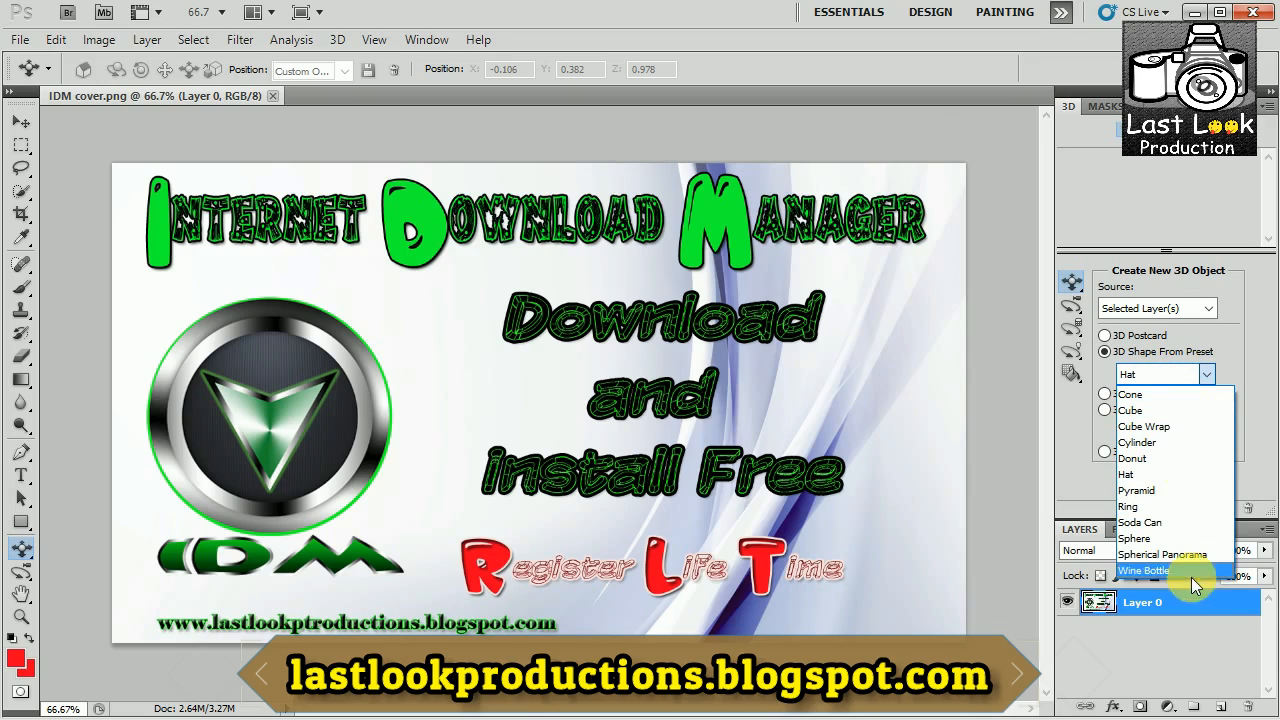
{"action": "left_click", "coordinate": [1158, 474]}
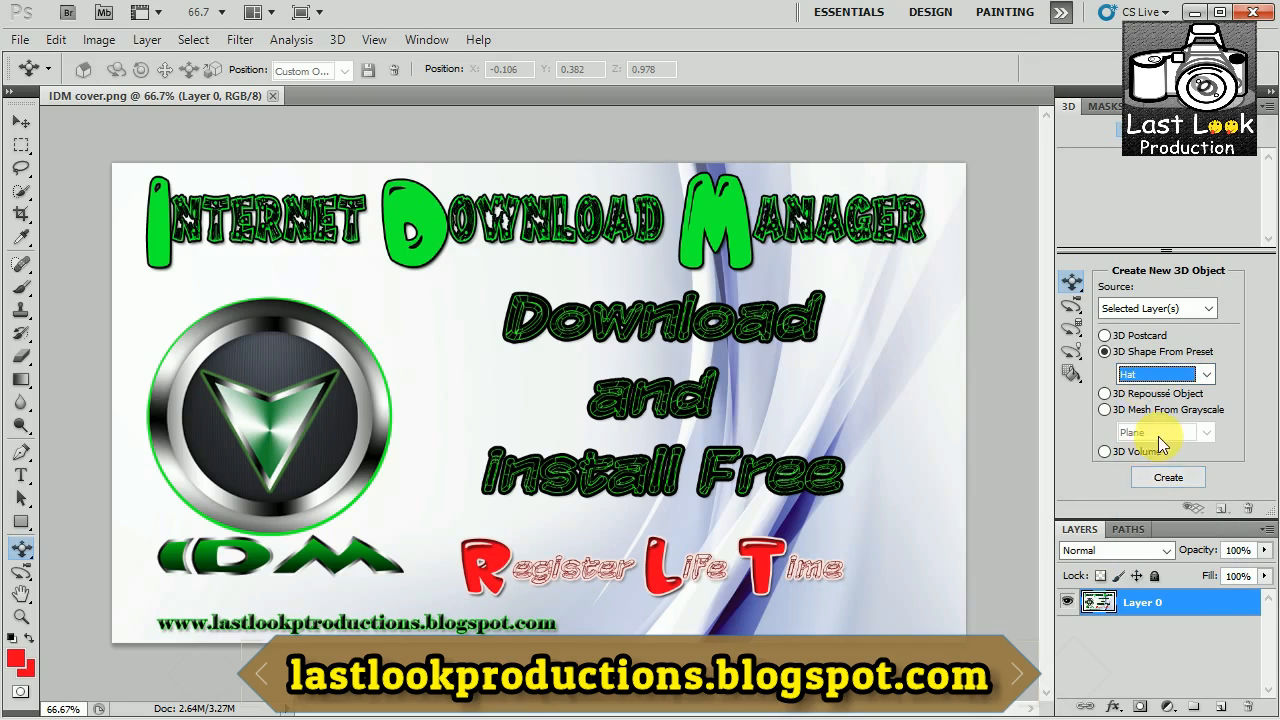
{"action": "left_click", "coordinate": [1168, 478]}
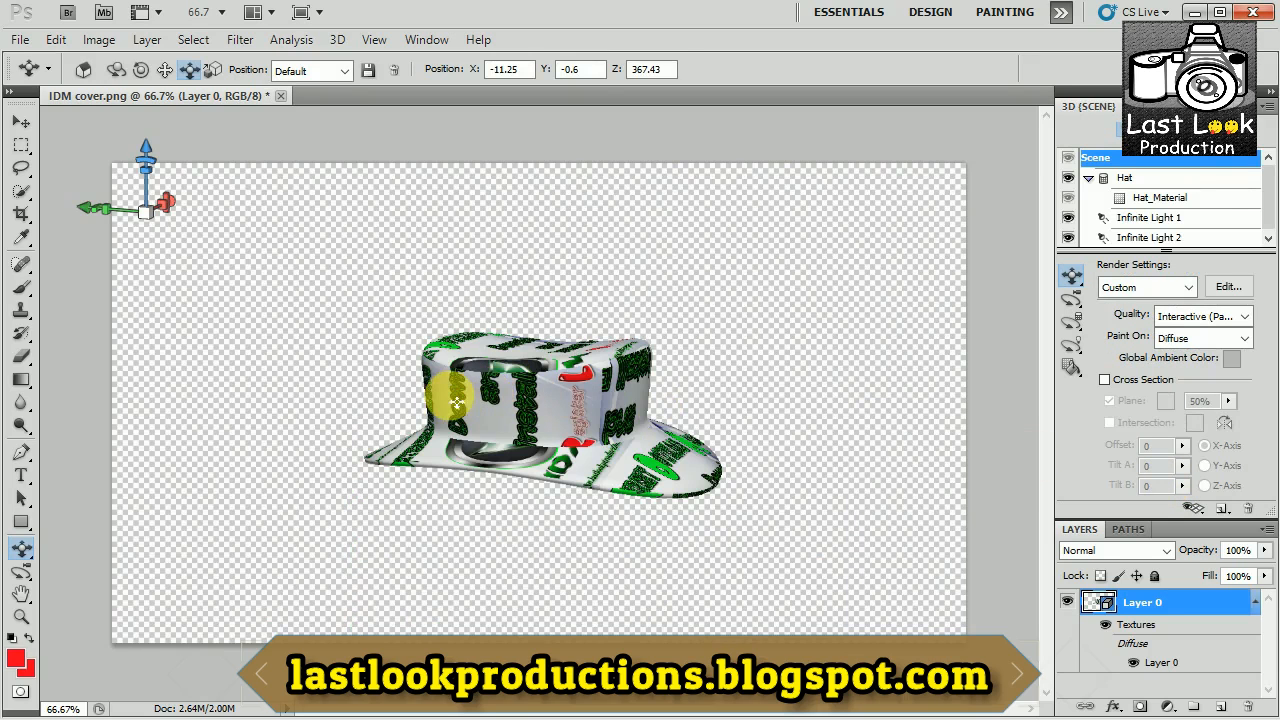
- Try sliding the 3D hat closer so it appears larger, and undo that move
{"action": "left_click_drag", "start_coordinate": [468, 426], "coordinate": [539, 378]}
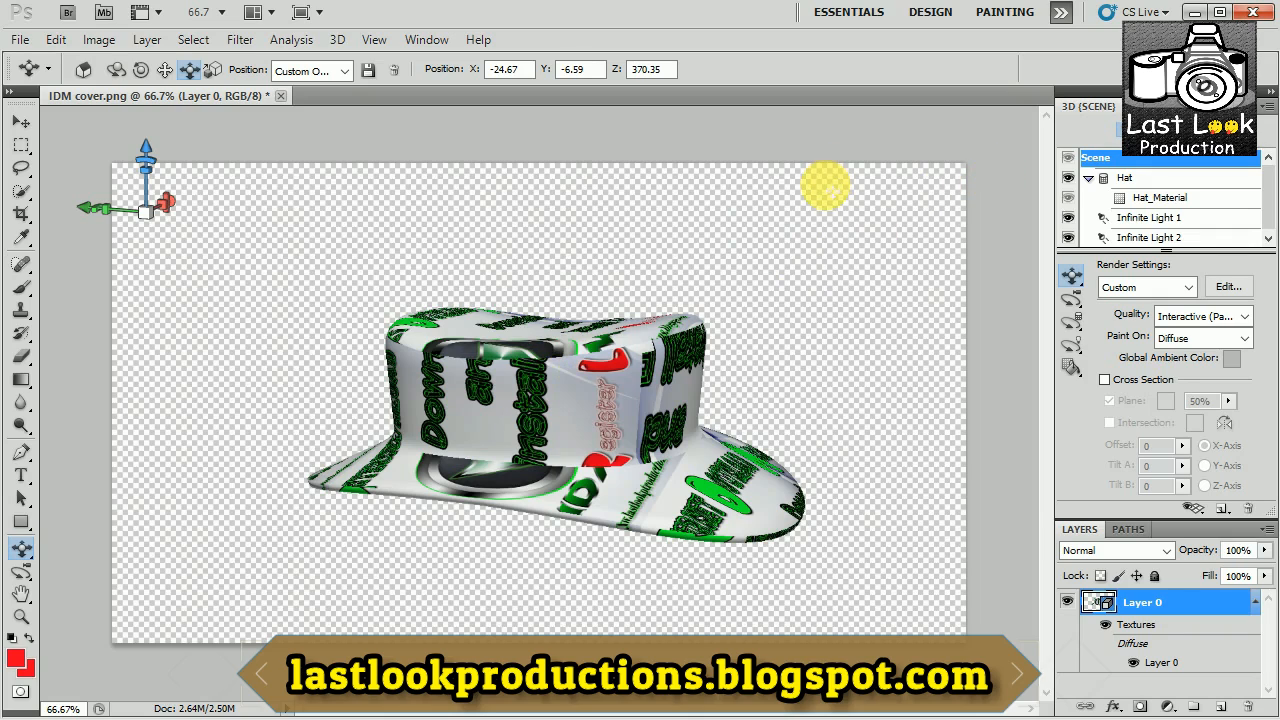
{"action": "key", "text": "ctrl+z"}
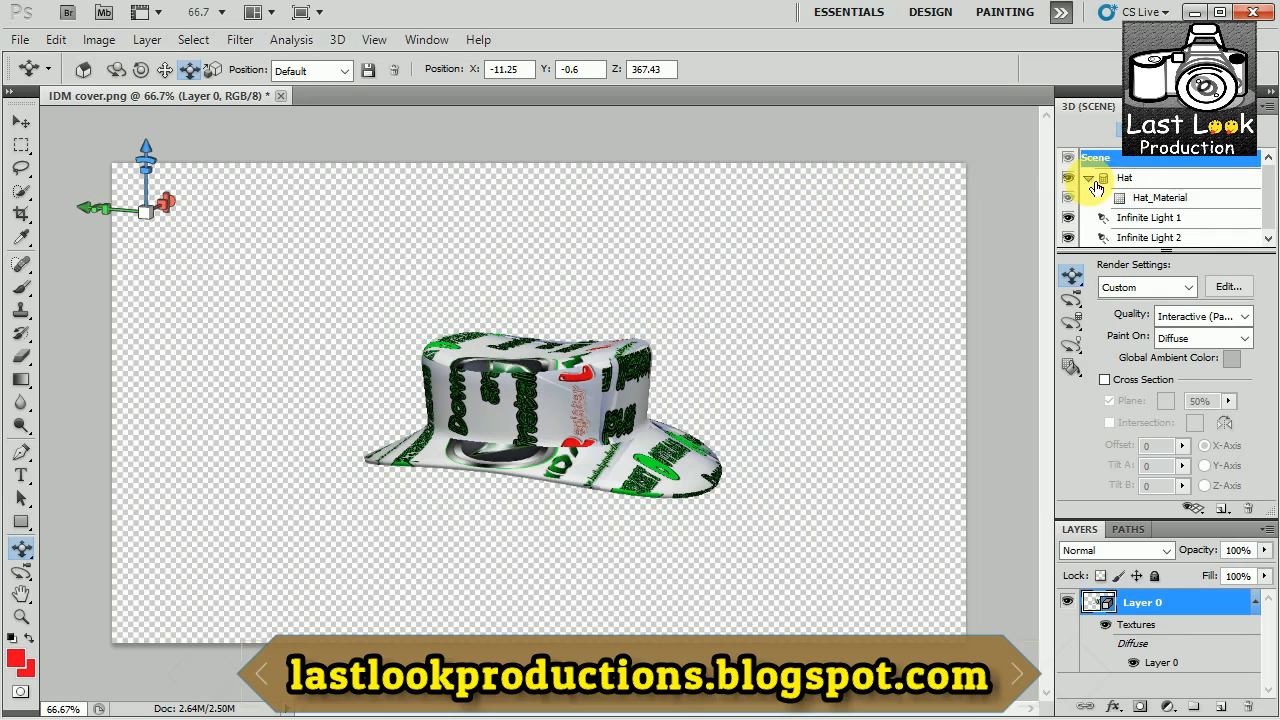
- Slide the 3D hat farther back in the scene and rotate it to about X -16.3, Y -36.3, Z 10
{"action": "left_click", "coordinate": [1097, 180]}
{"action": "left_click", "coordinate": [1097, 180]}
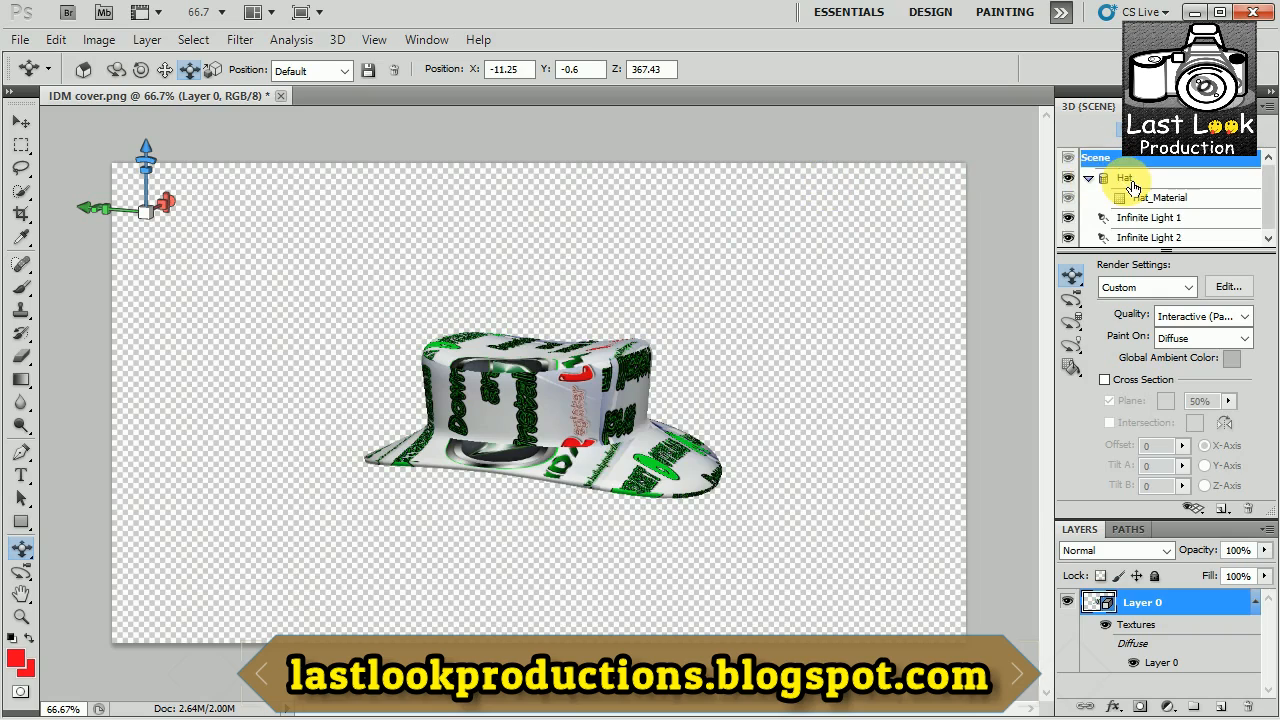
{"action": "left_click", "coordinate": [1131, 184]}
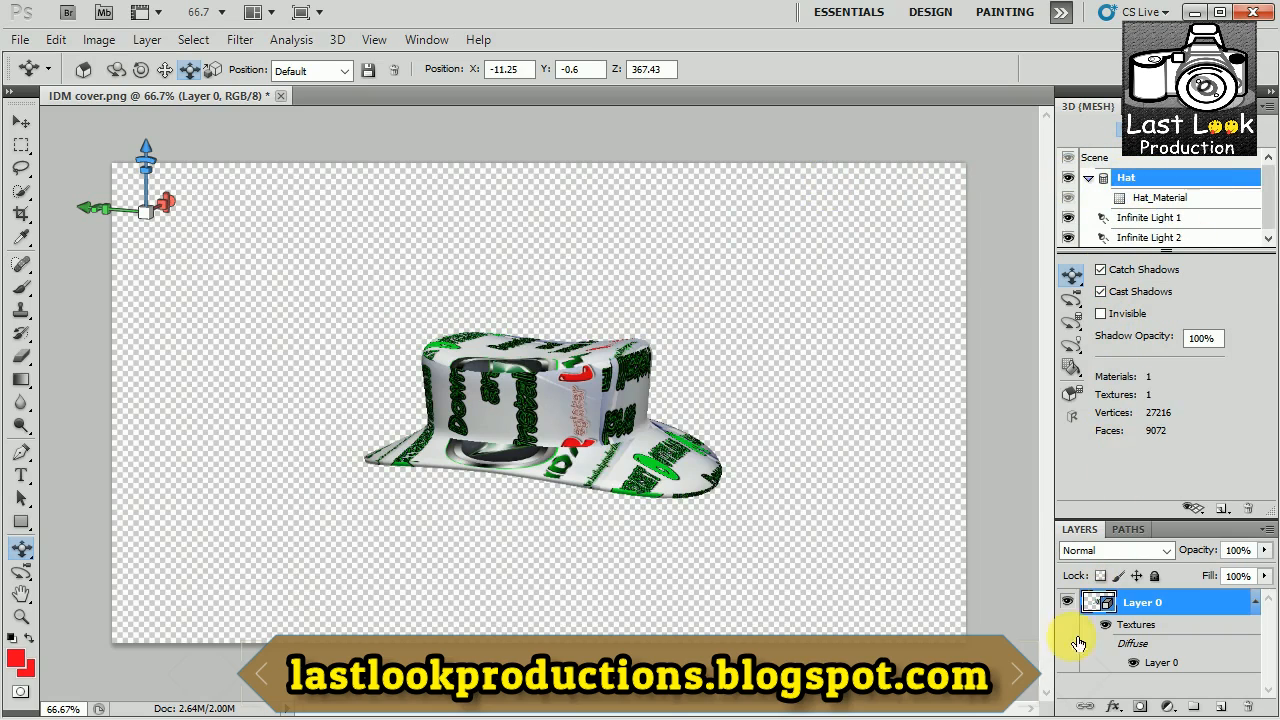
{"action": "left_click_drag", "start_coordinate": [544, 484], "coordinate": [556, 391]}
{"action": "left_click_drag", "start_coordinate": [20, 548], "coordinate": [155, 538]}
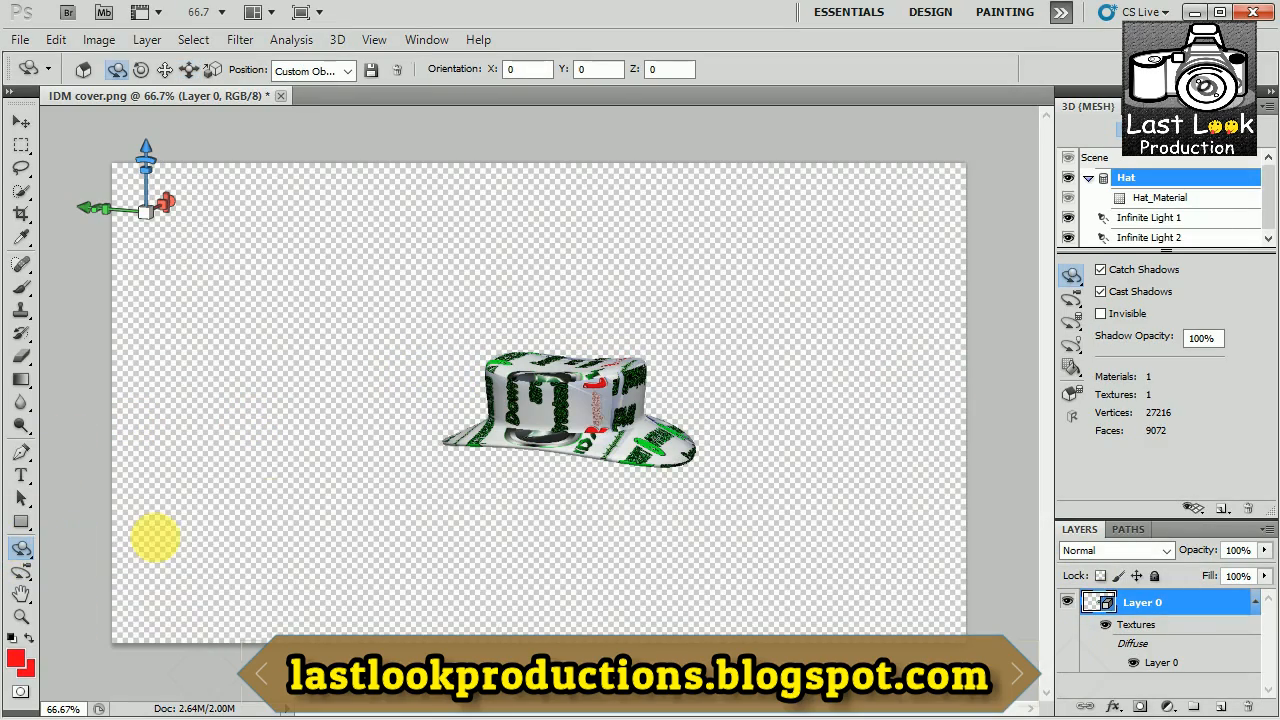
{"action": "mouse_move", "coordinate": [466, 406]}
{"action": "left_mouse_down"}
{"action": "mouse_move", "coordinate": [449, 434]}
{"action": "mouse_move", "coordinate": [491, 429]}
{"action": "mouse_move", "coordinate": [636, 524]}
{"action": "mouse_move", "coordinate": [431, 563]}
{"action": "mouse_move", "coordinate": [451, 516]}
{"action": "mouse_move", "coordinate": [361, 466]}
{"action": "left_mouse_up"}
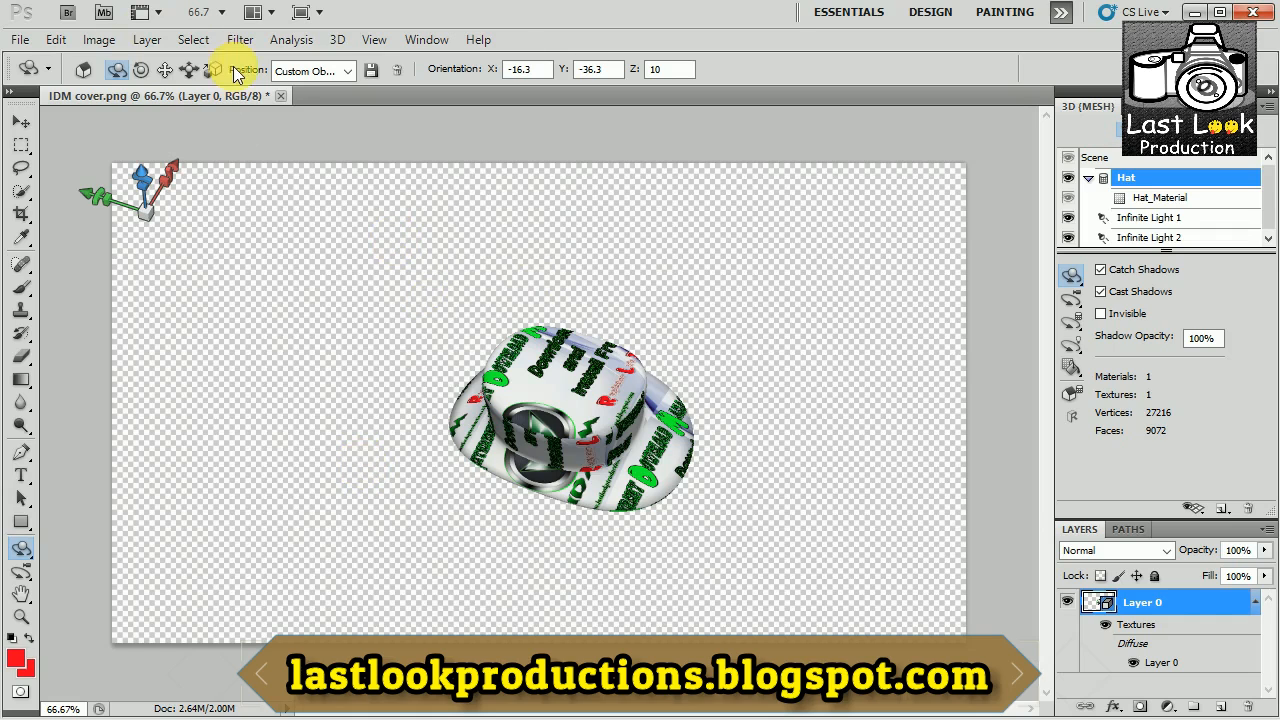
- Close IDM cover.png without saving its changes and open Adobe Photoshop 7.0.jpg from New folder
{"action": "left_click", "coordinate": [280, 95]}
{"action": "left_click", "coordinate": [643, 225]}
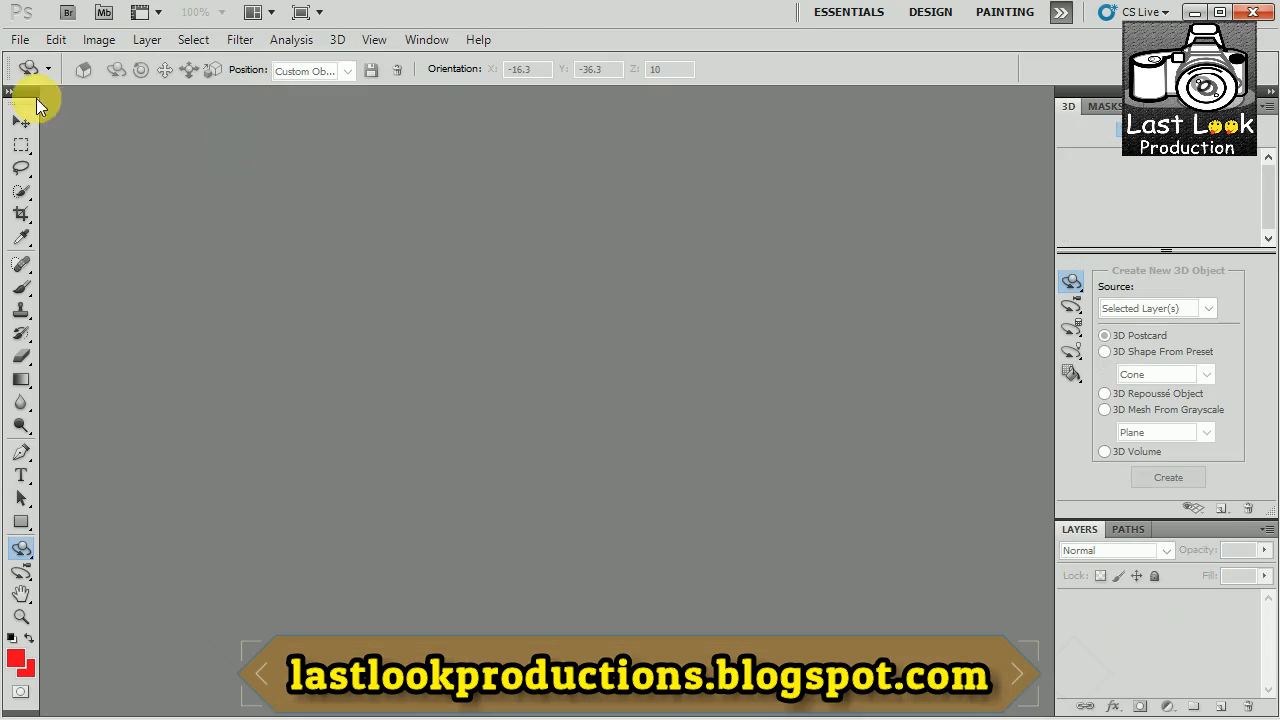
{"action": "left_click", "coordinate": [19, 39]}
{"action": "left_click", "coordinate": [42, 79]}
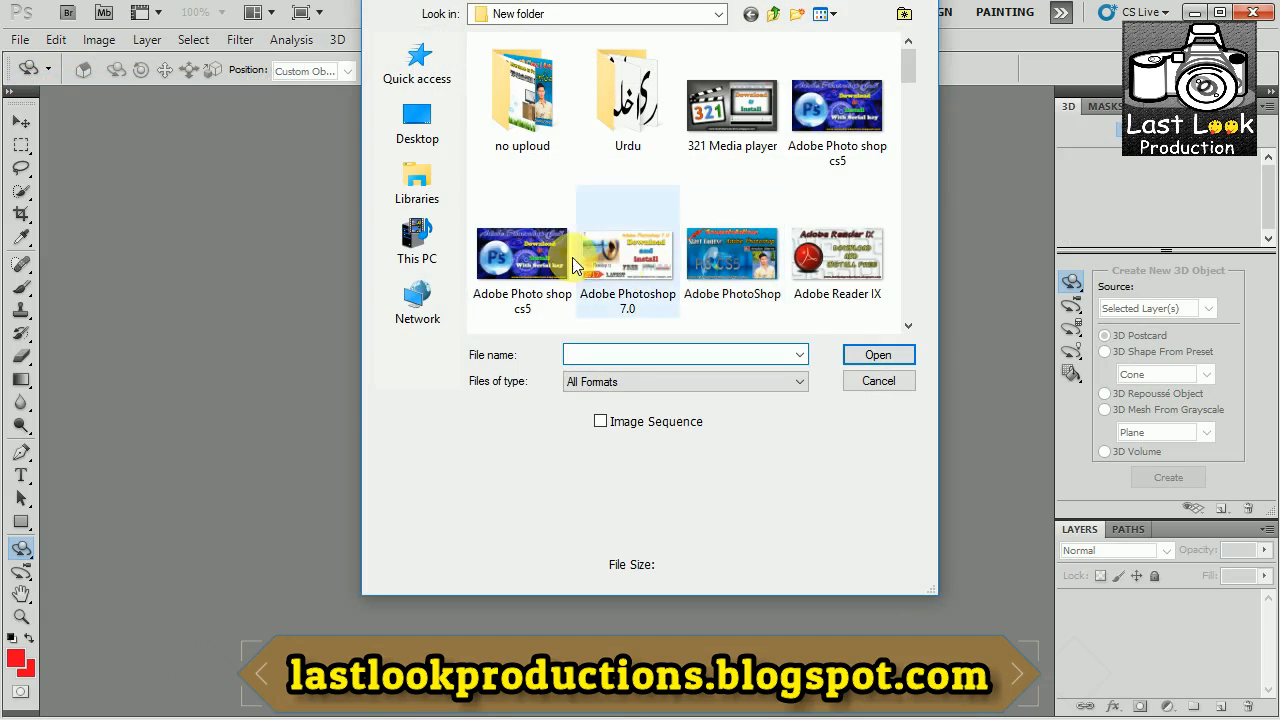
{"action": "left_click", "coordinate": [637, 255]}
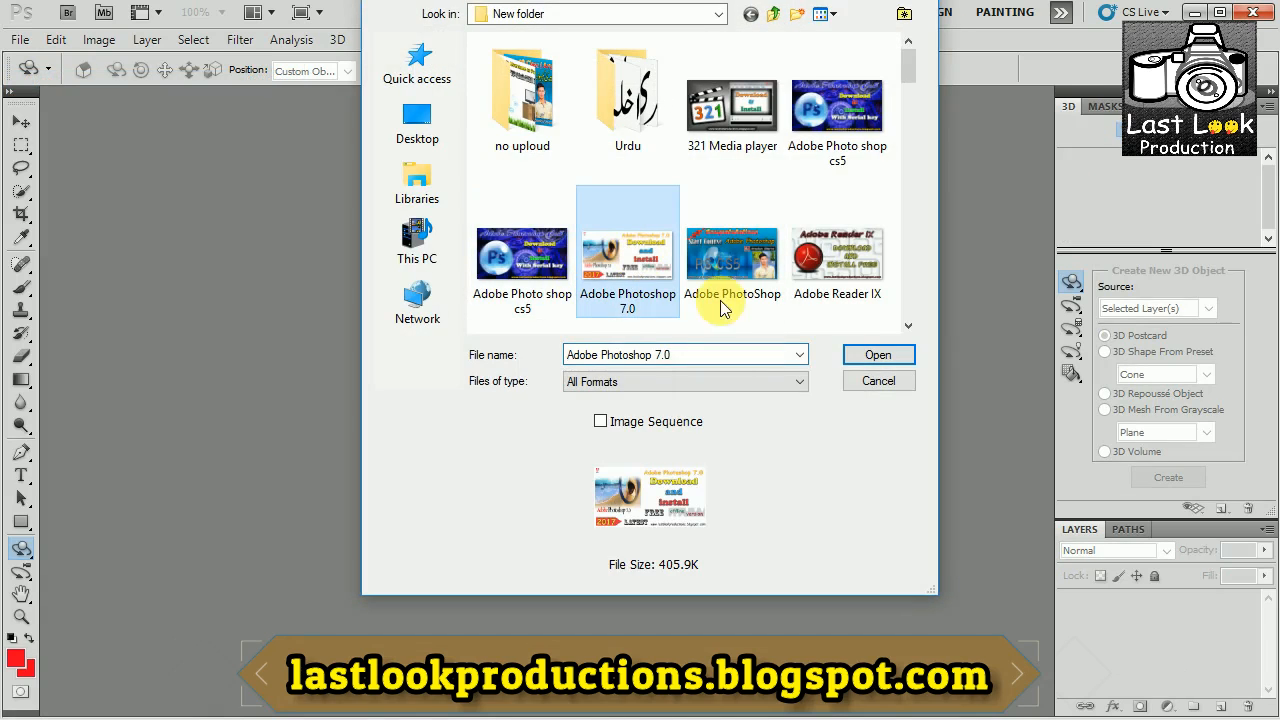
{"action": "left_click", "coordinate": [877, 355]}
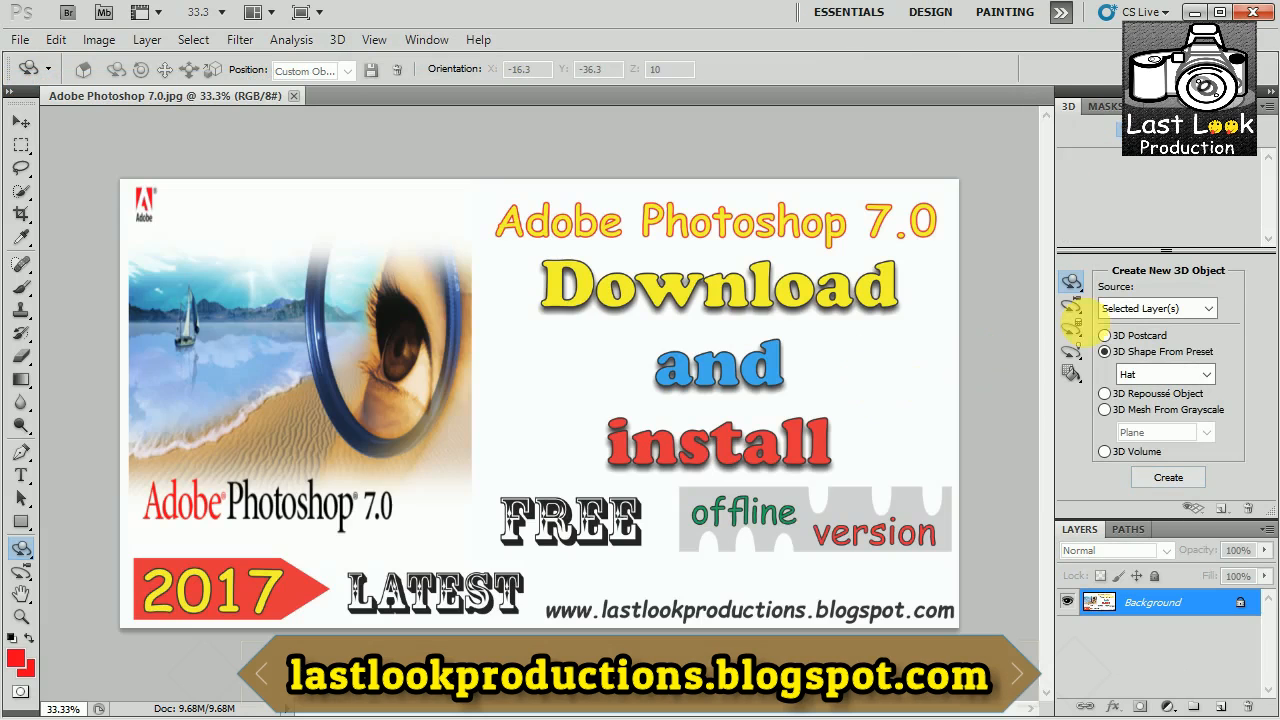
- Create a 3D mesh from grayscale of the Background layer using the Two-Sided Plane option
{"action": "left_click", "coordinate": [1153, 368]}
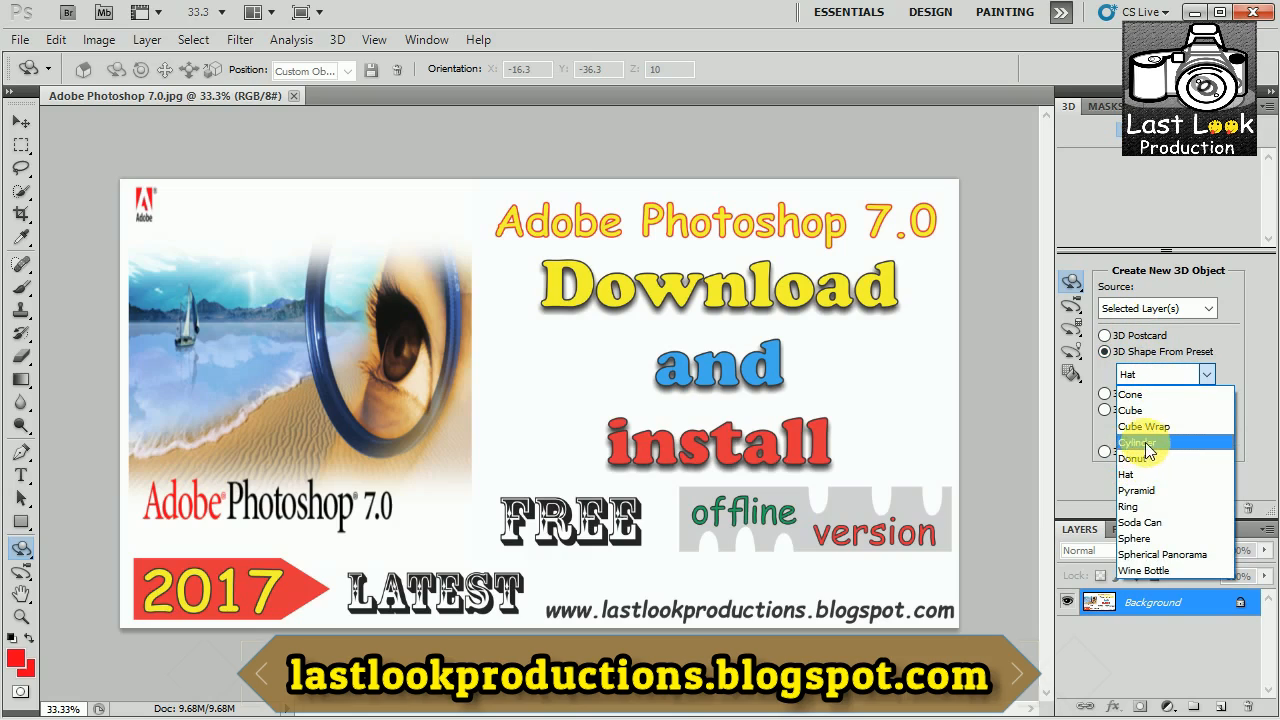
{"action": "left_click", "coordinate": [1157, 569]}
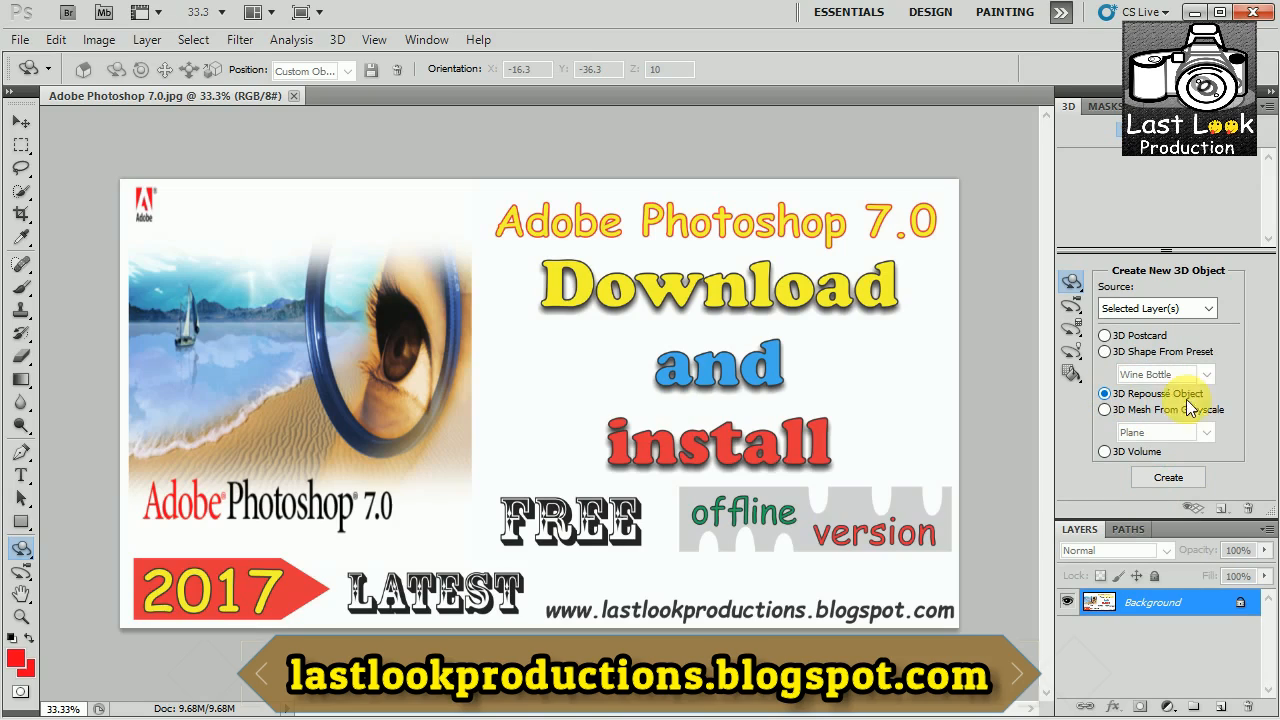
{"action": "left_click", "coordinate": [1159, 412]}
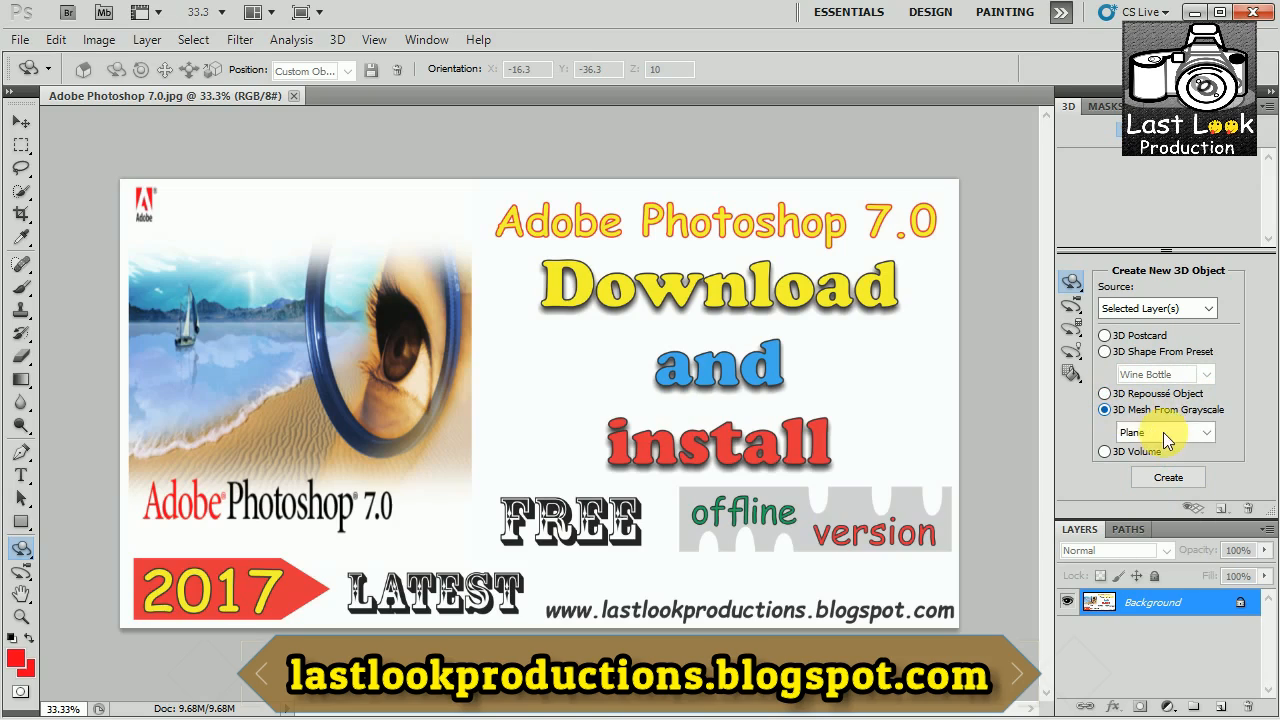
{"action": "left_click", "coordinate": [1178, 432]}
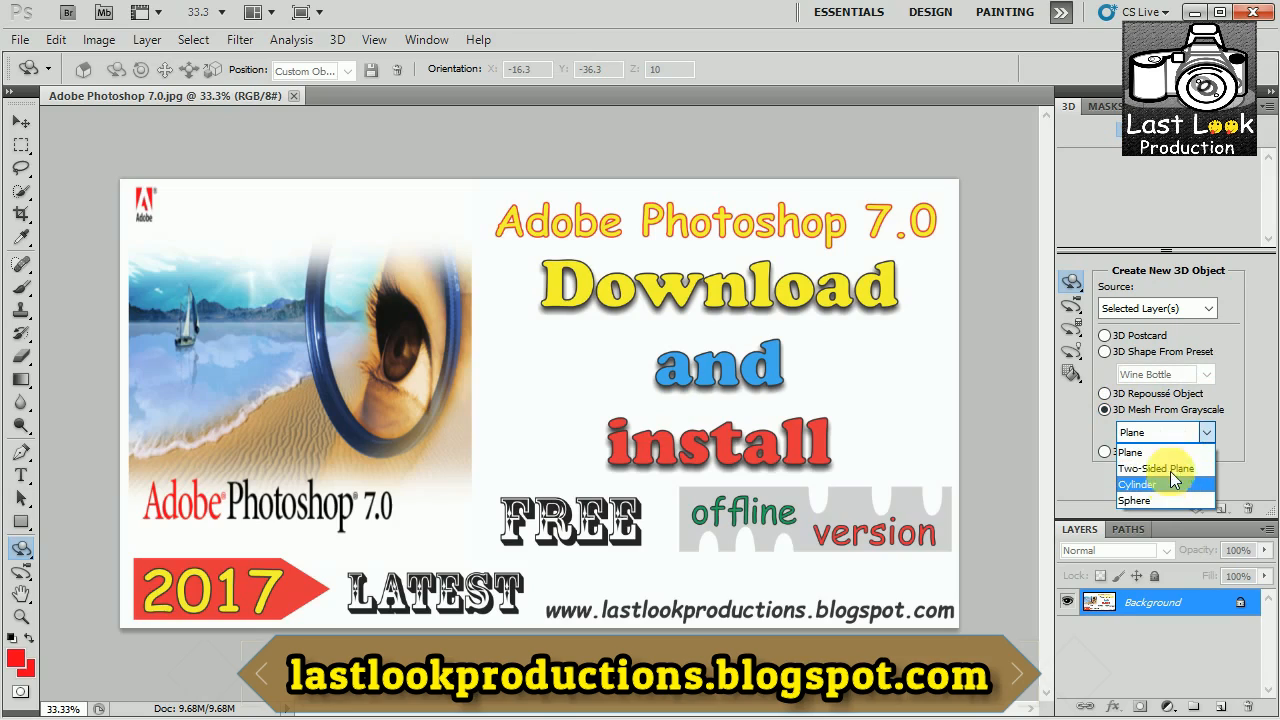
{"action": "left_click", "coordinate": [1175, 470]}
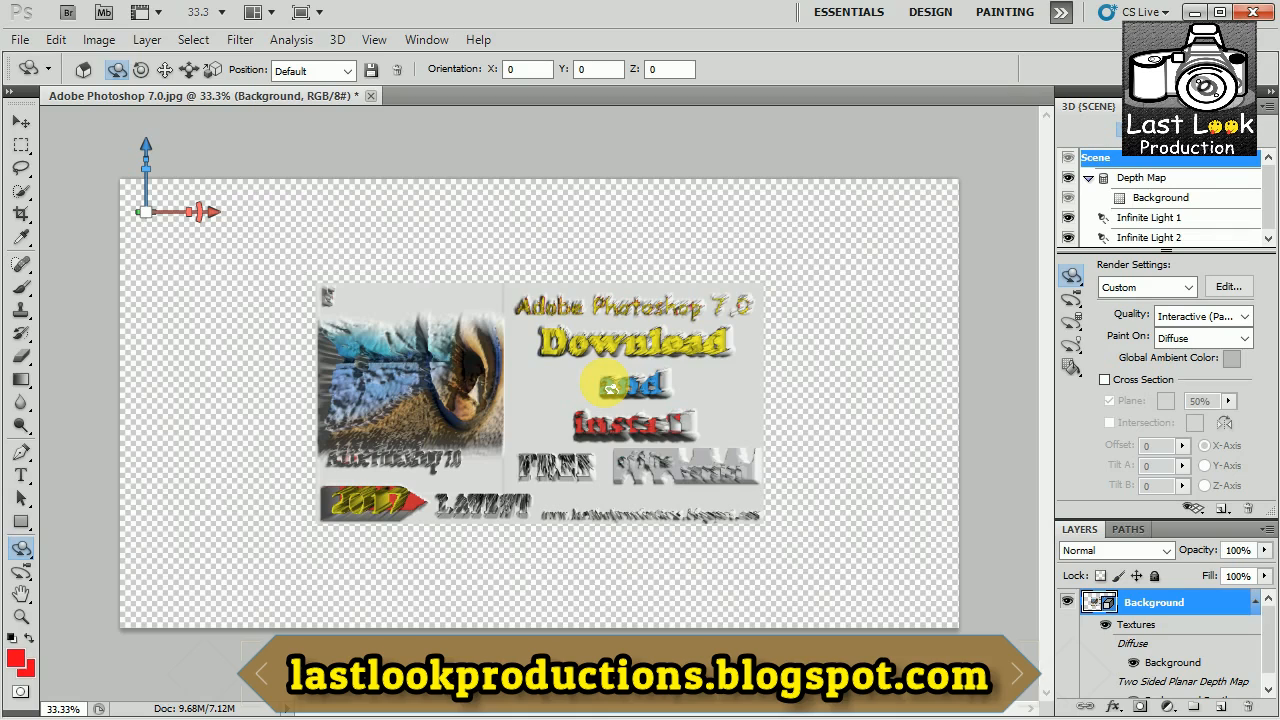
- Close Adobe Photoshop 7.0.jpg without saving its changes and minimize the program window
{"action": "left_click", "coordinate": [371, 95]}
{"action": "left_click", "coordinate": [622, 236]}
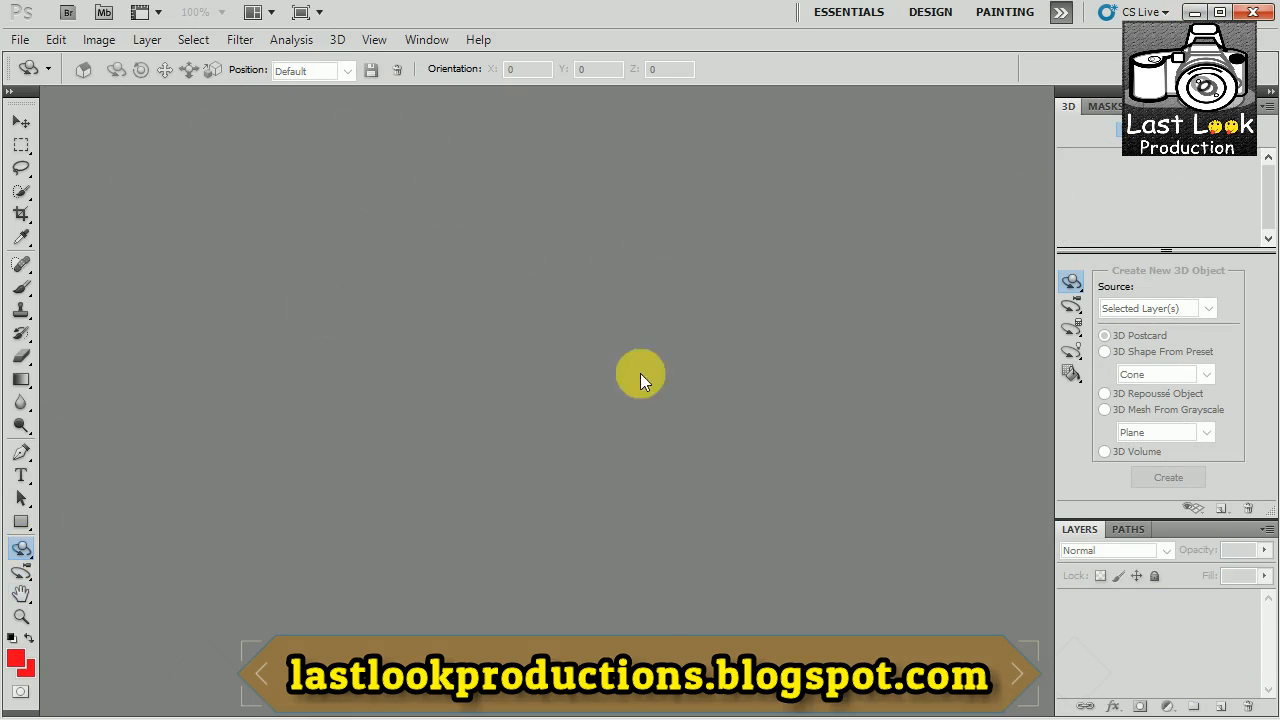
{"action": "left_click", "coordinate": [1194, 12]}
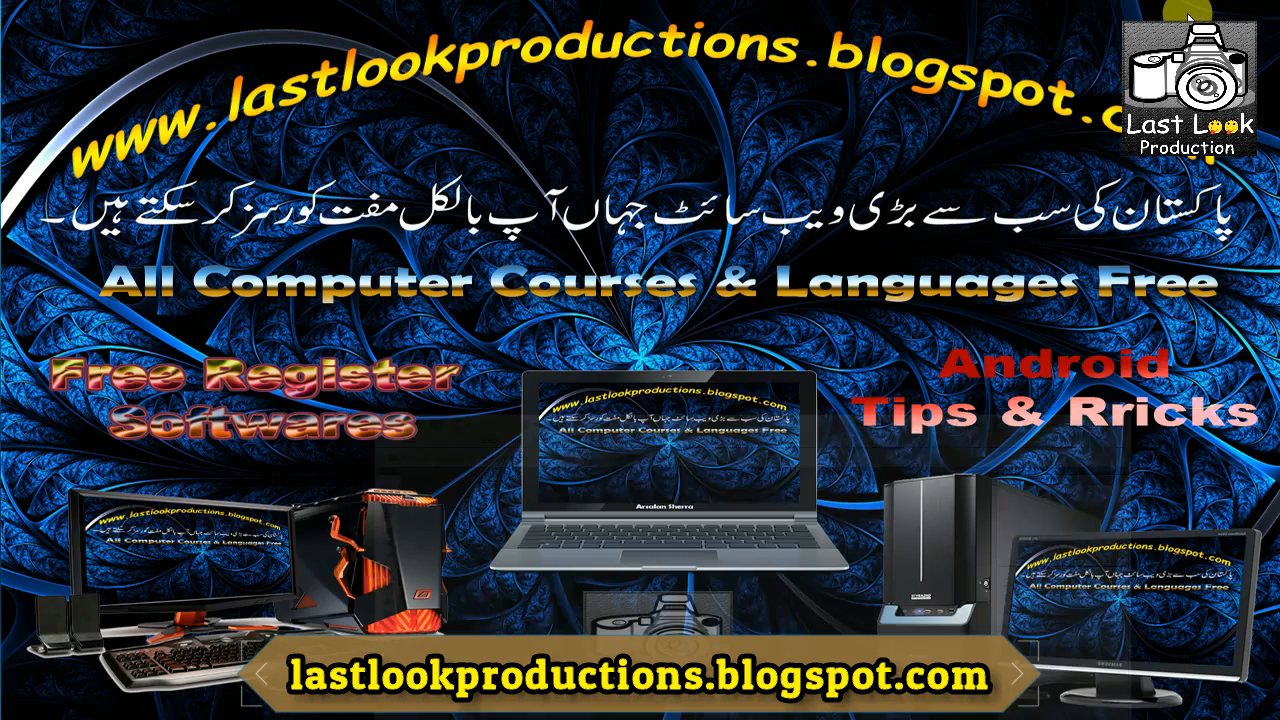